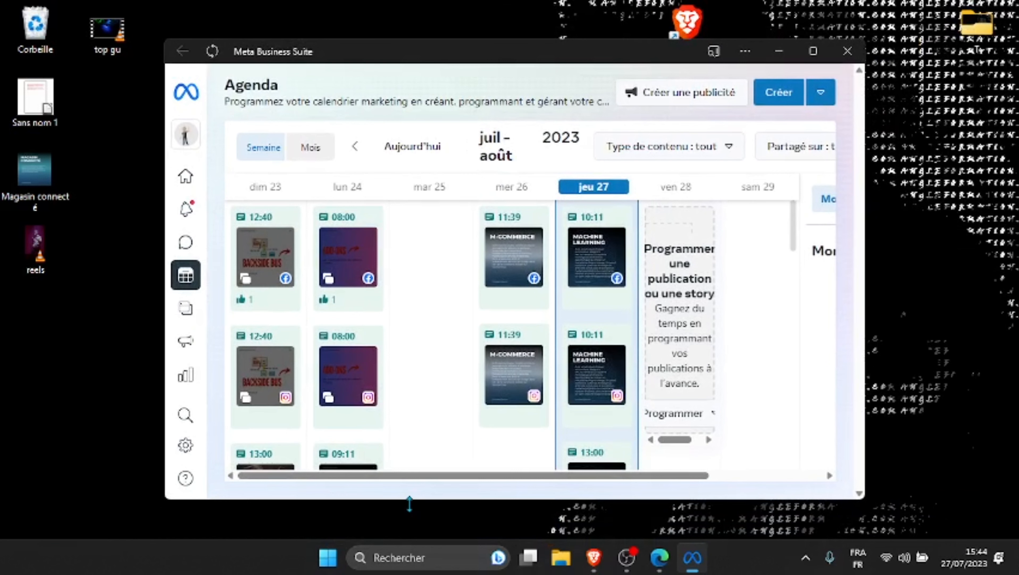
- Look through the pinned APP WEB app group and close the open Meta Business Suite window
left_click(328, 557)
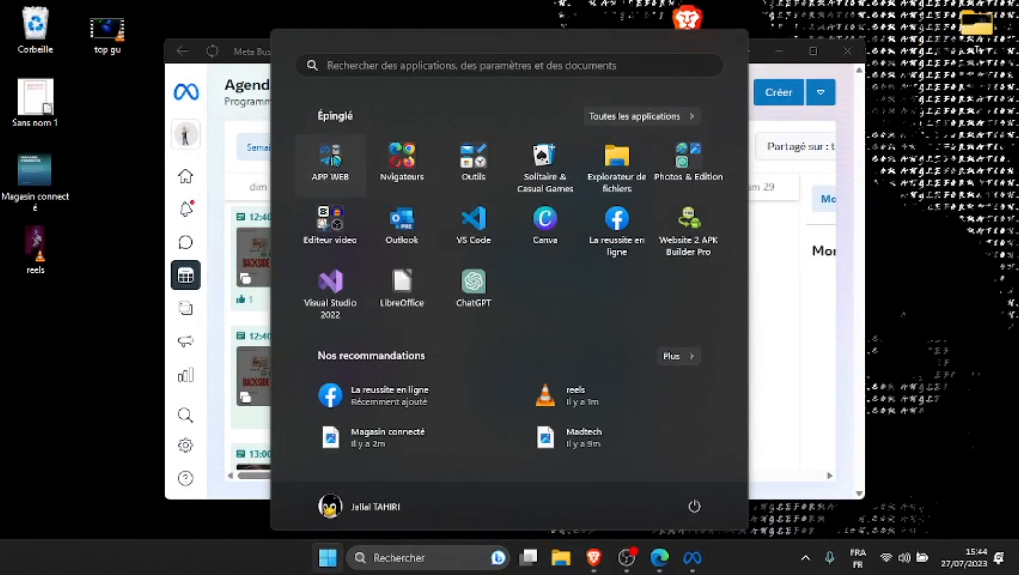
left_click(317, 157)
left_click(402, 240)
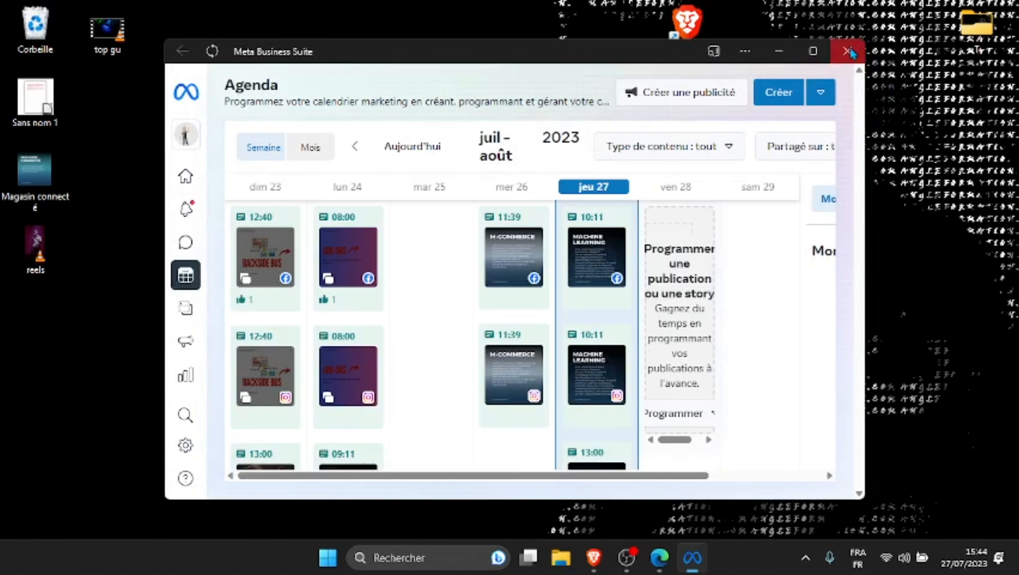
left_click(855, 58)
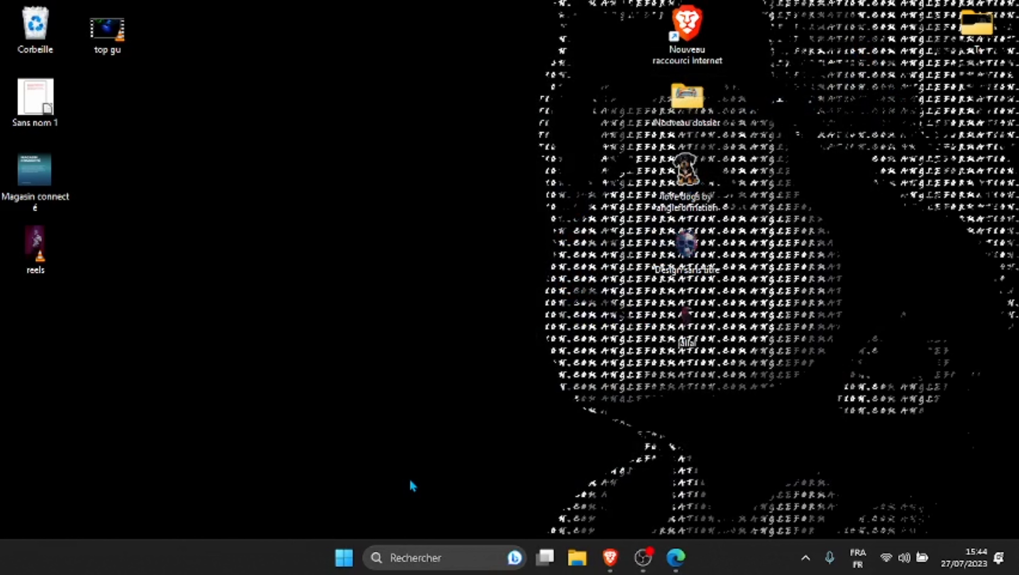
- Switch to Microsoft Edge, go to facebook.com and open the Agenda in Meta Business Suite
left_click(676, 557)
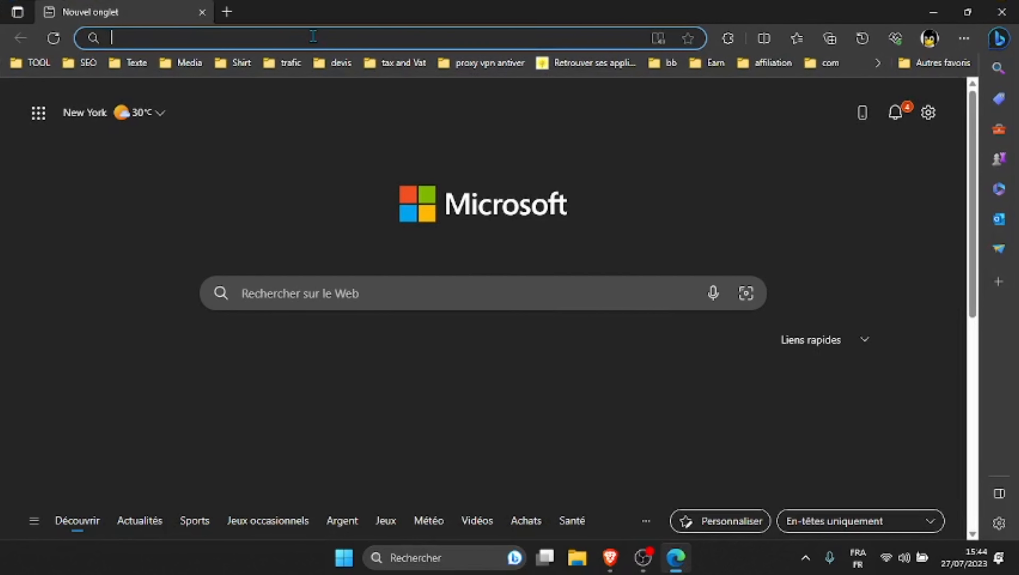
type("facebook.com")
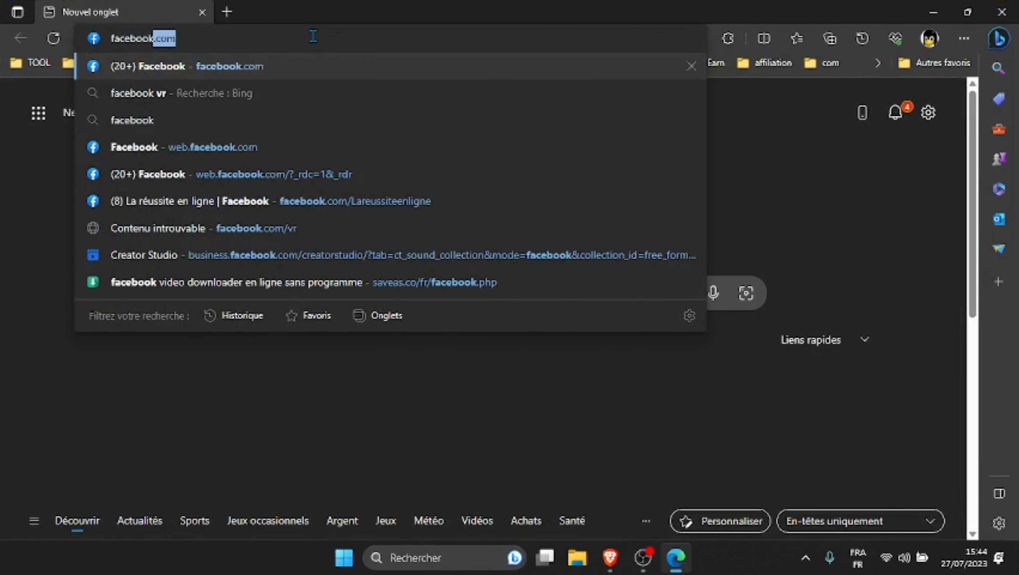
key("Return")
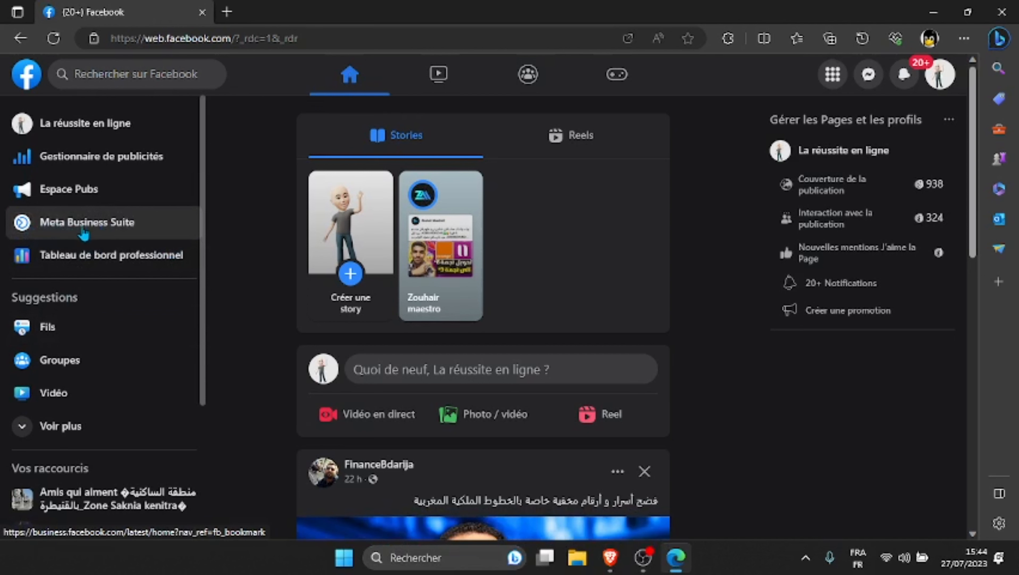
left_click(104, 232)
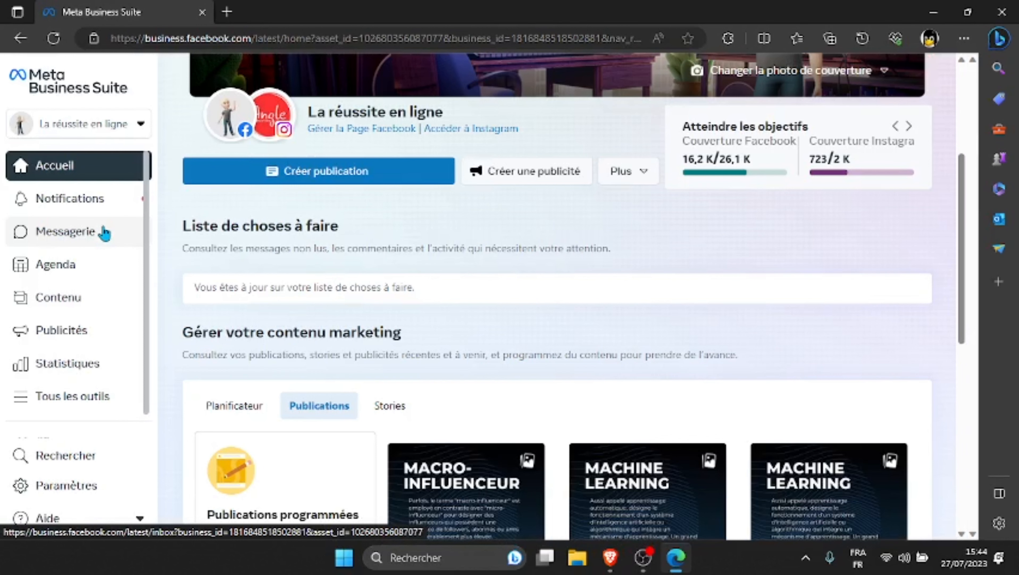
left_click(55, 266)
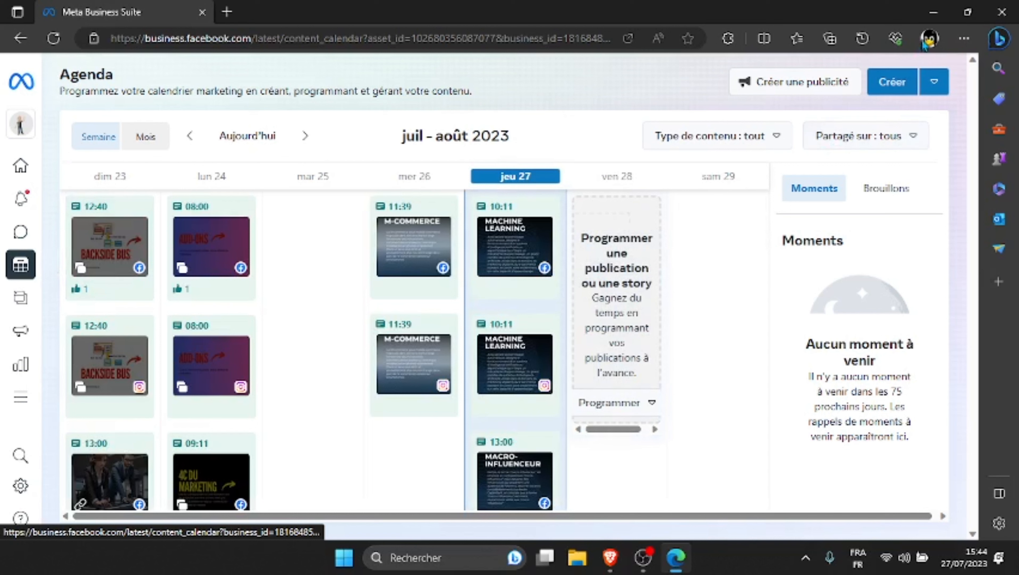
- Install the site as an app named Meta Business Suite, allowing it on the Start screen but not on the taskbar
left_click(964, 39)
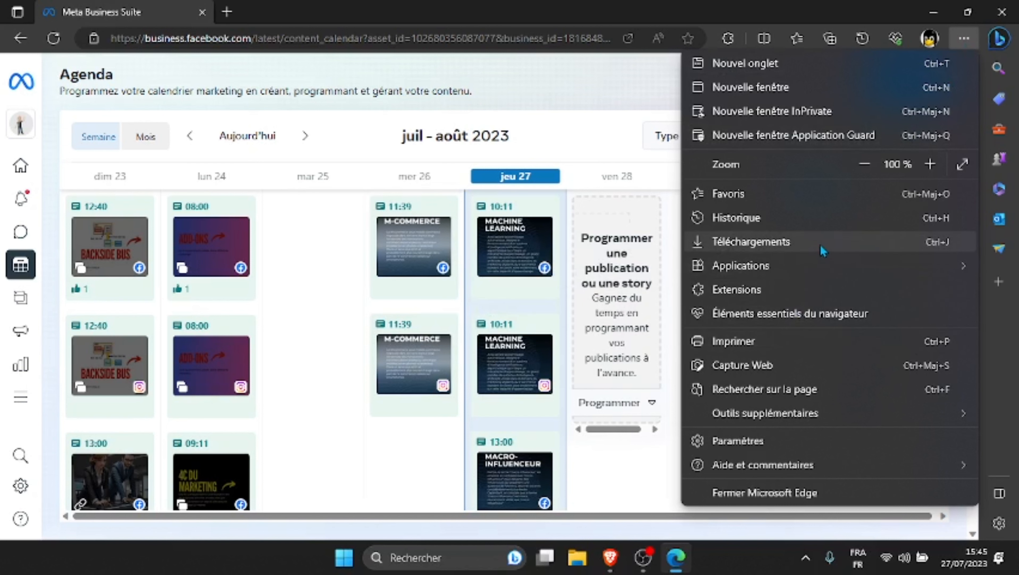
mouse_move(811, 271)
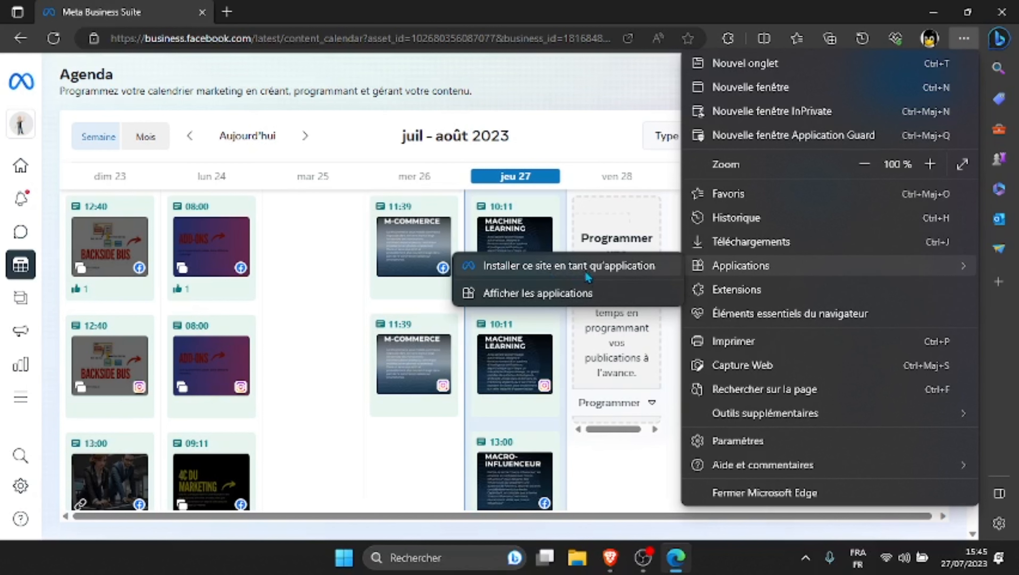
left_click(614, 268)
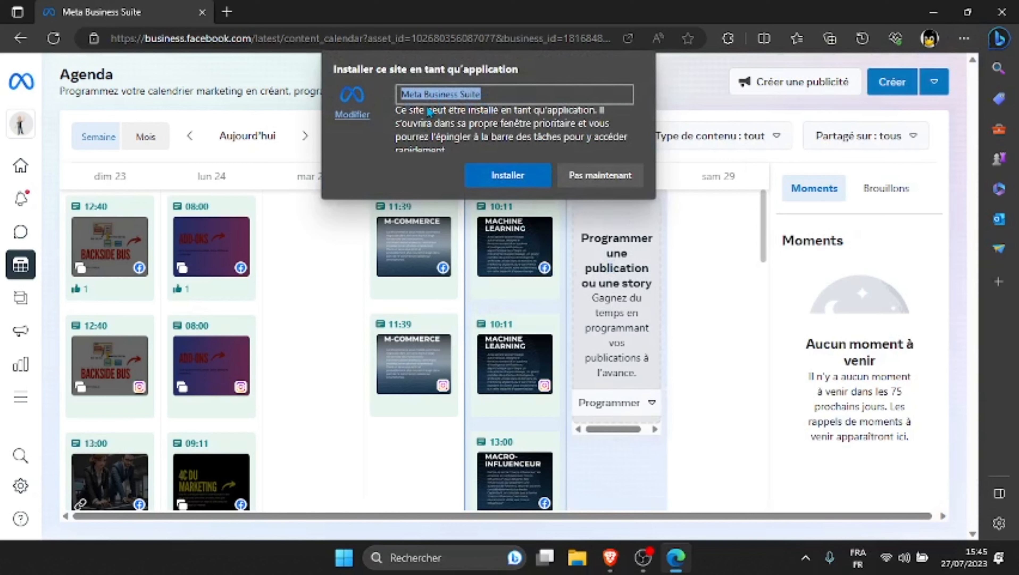
left_click(512, 178)
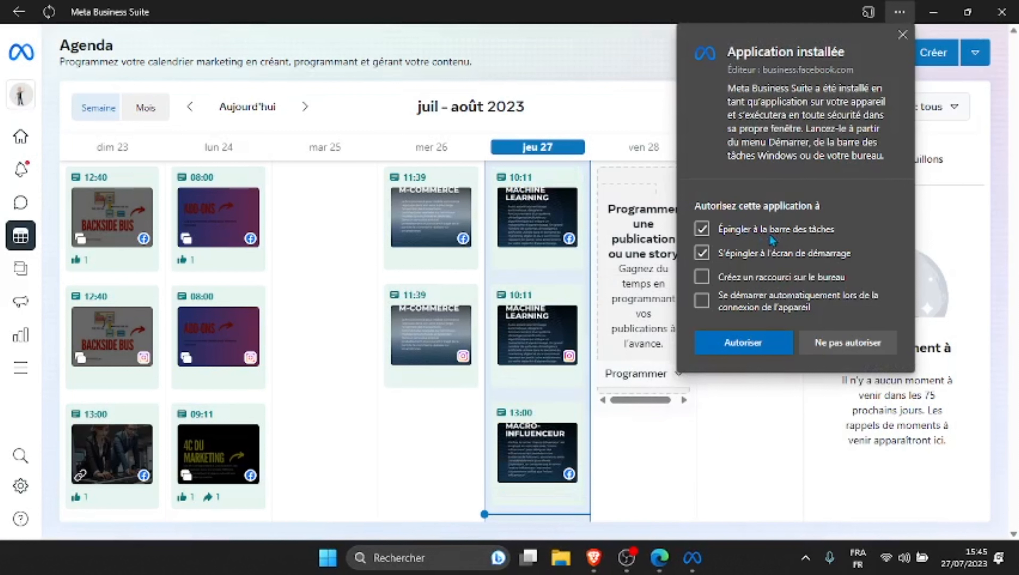
left_click(703, 229)
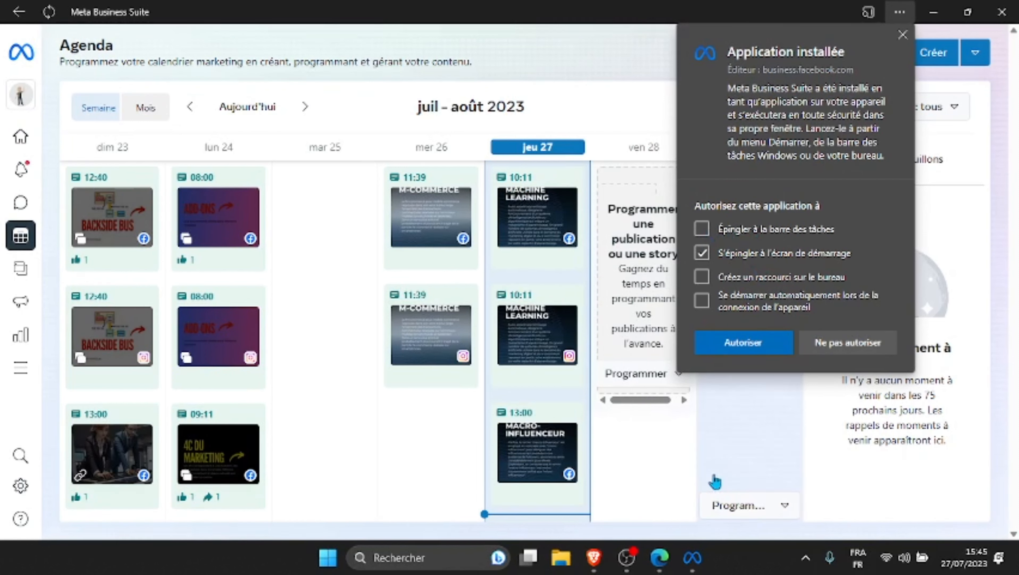
left_click(743, 343)
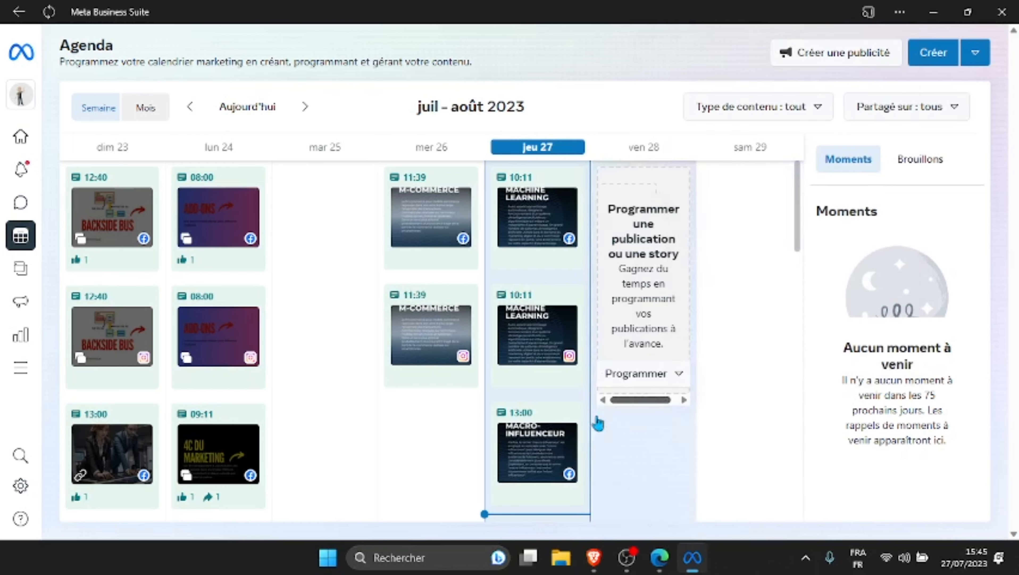
- Close the app and browser windows and launch the installed Meta Business Suite app from the Start screen
left_click(1002, 9)
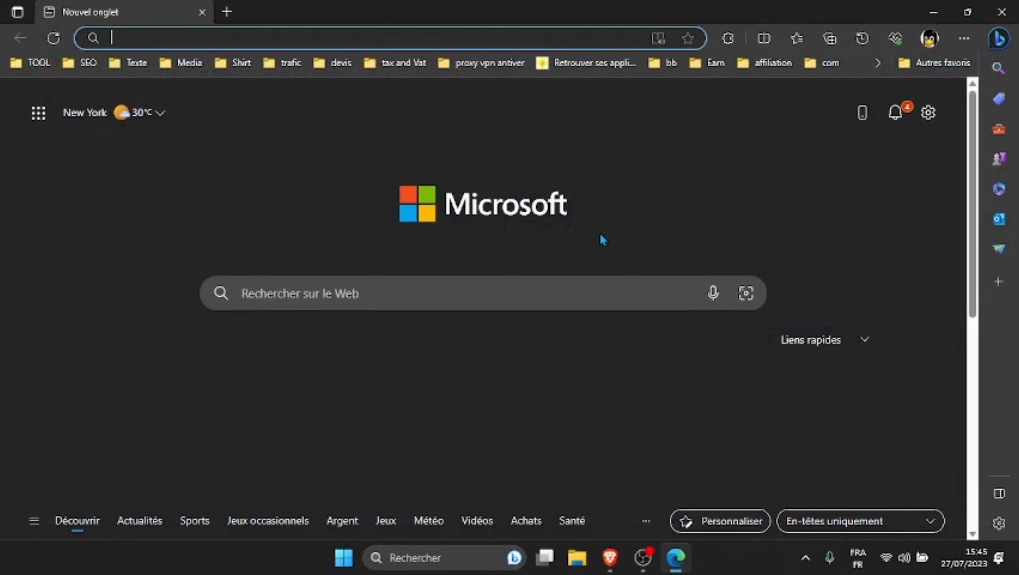
left_click(1002, 9)
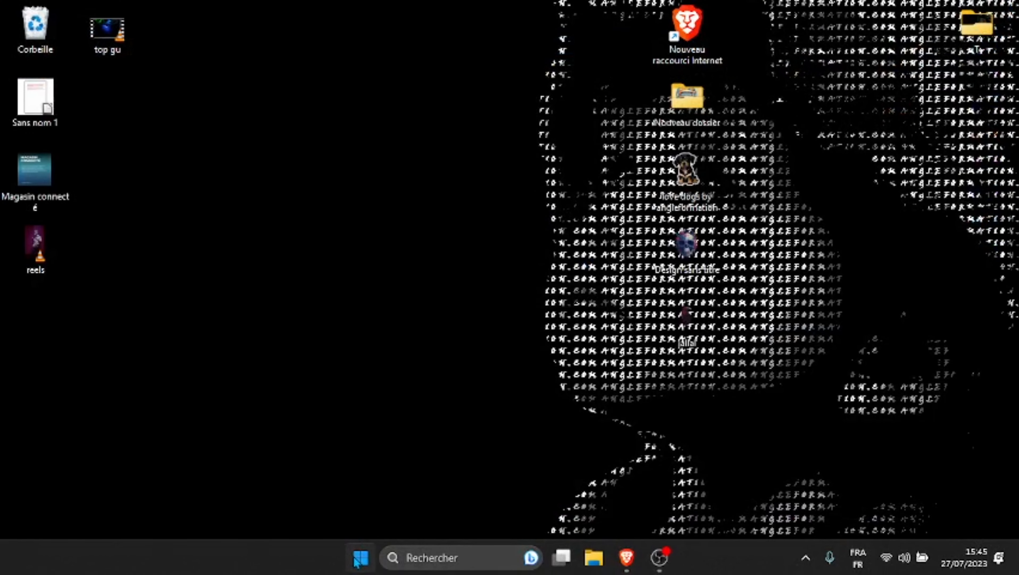
key("super")
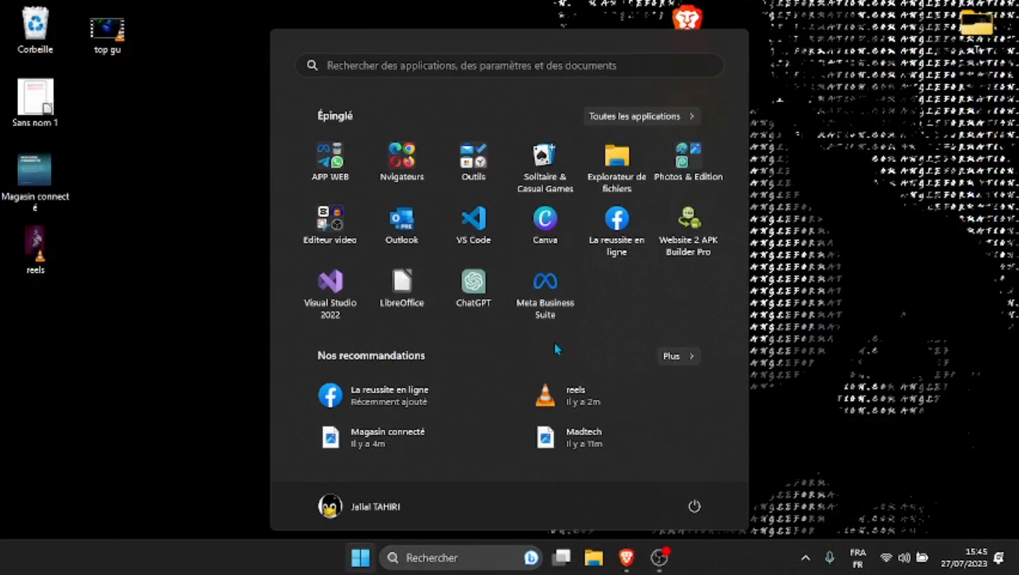
left_click(556, 292)
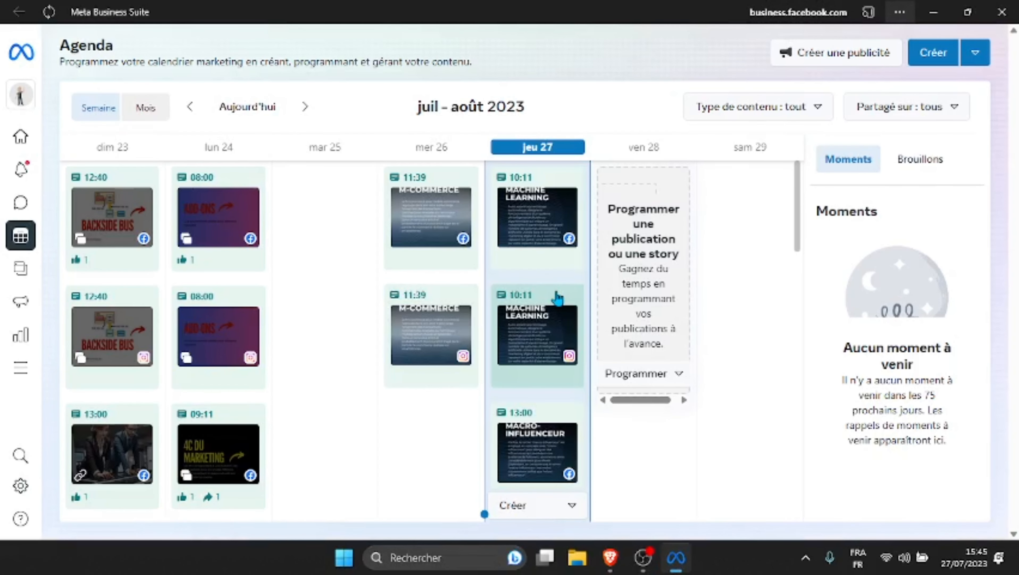
mouse_move(558, 298)
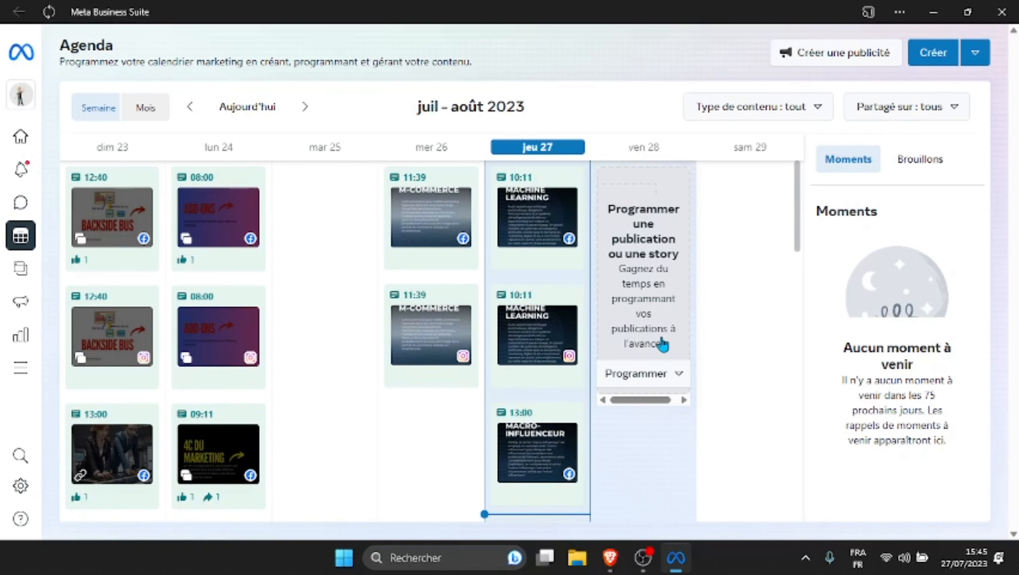
- Minimise the app and move the reels and Magasin connecté files further down the desktop
left_click(933, 12)
left_click_drag(36, 264, 36, 410)
left_click_drag(42, 183, 42, 301)
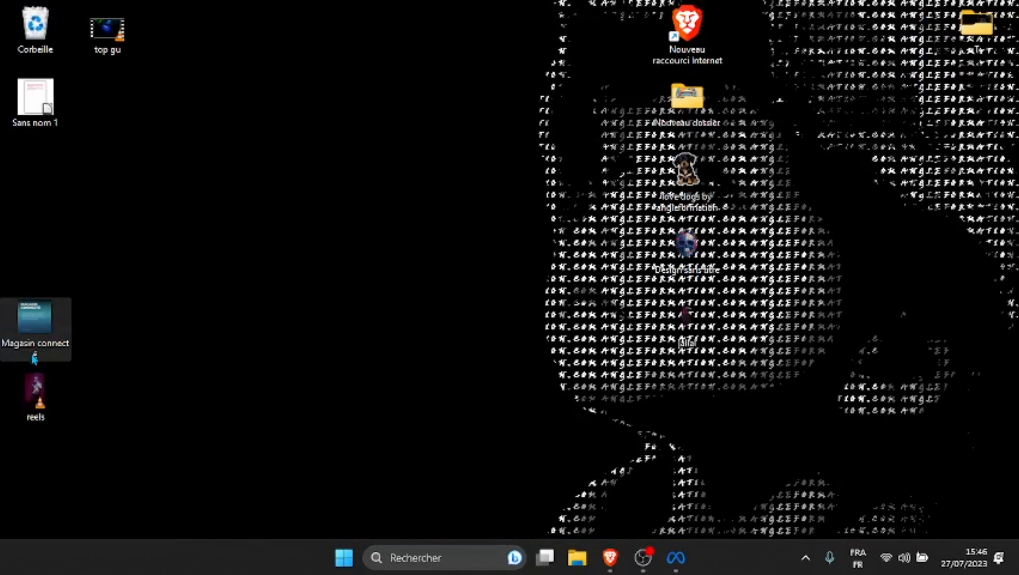
- Return to Meta Business Suite and create a publication, adding the angle_formation Instagram account and the Web group as destinations
left_click(676, 563)
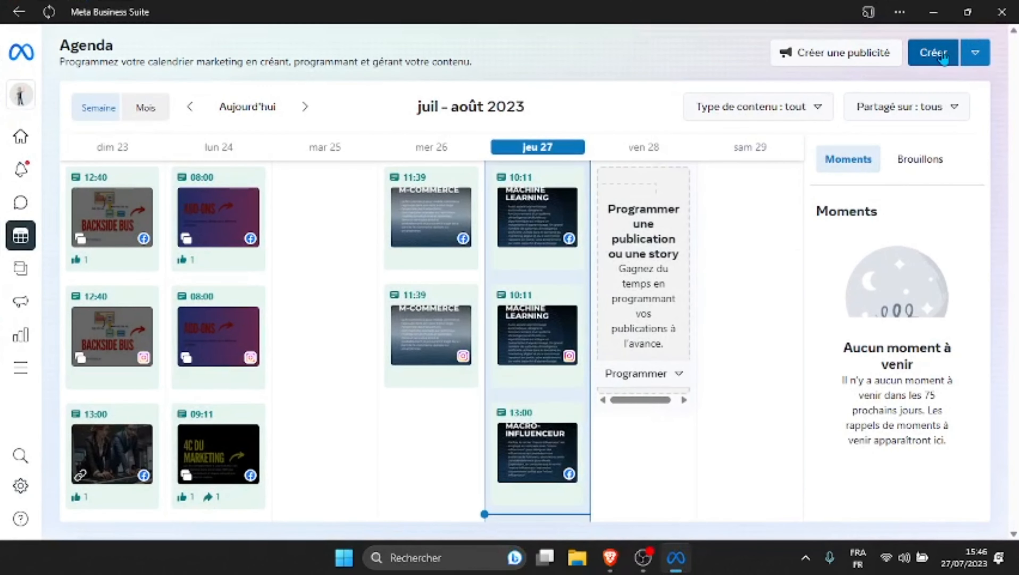
left_click(933, 53)
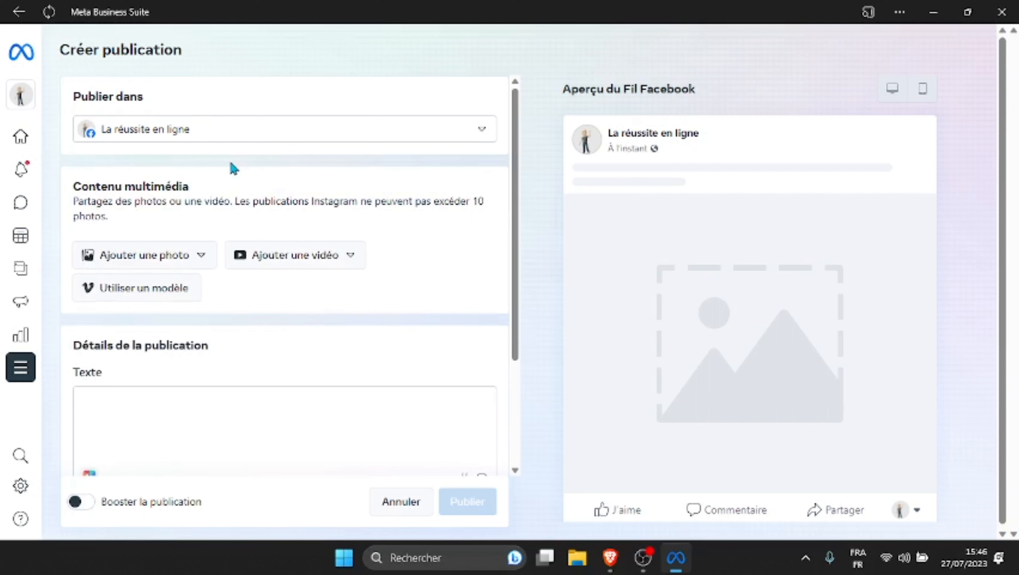
left_click(253, 130)
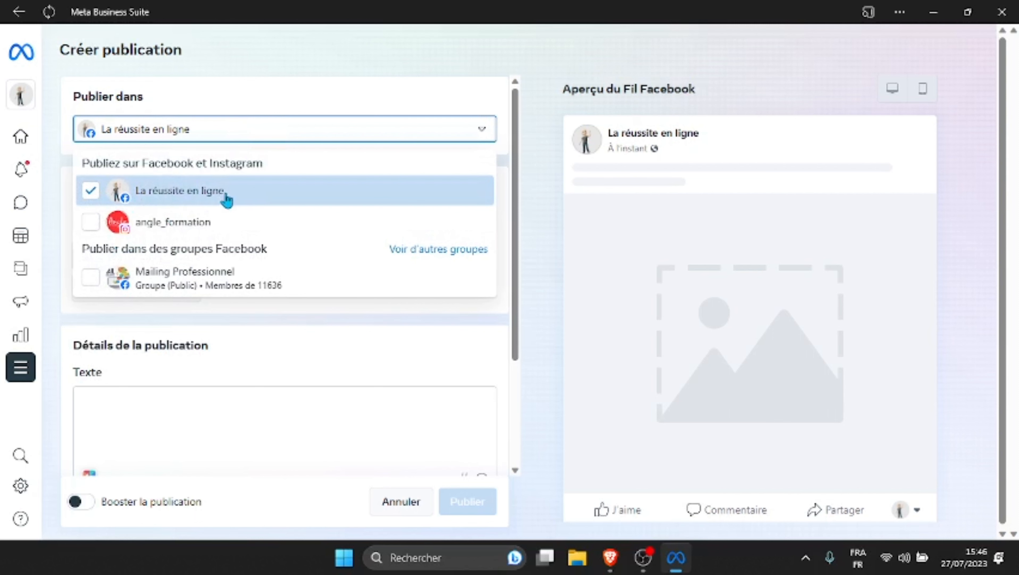
left_click(86, 225)
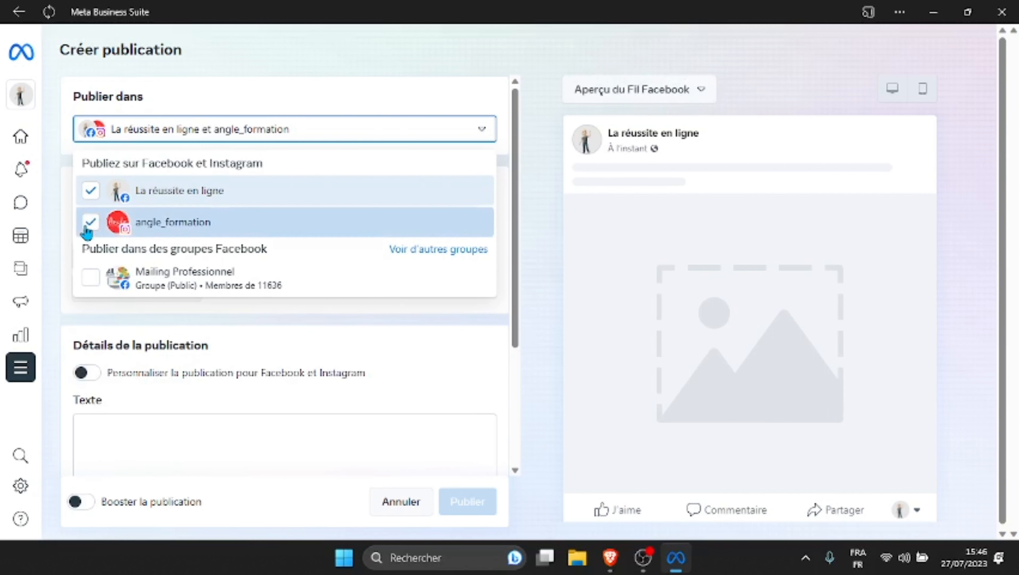
left_click(412, 251)
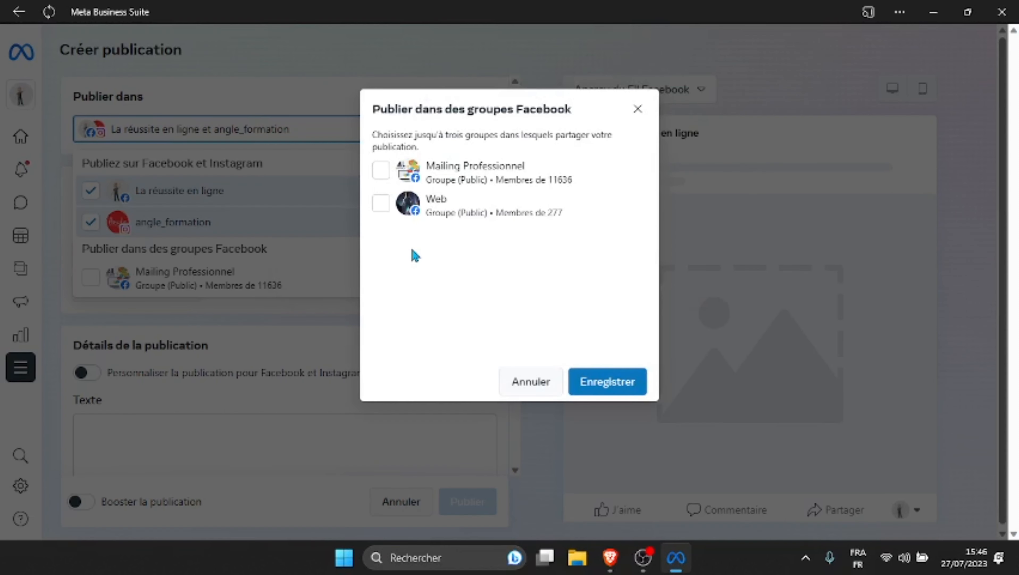
left_click(381, 203)
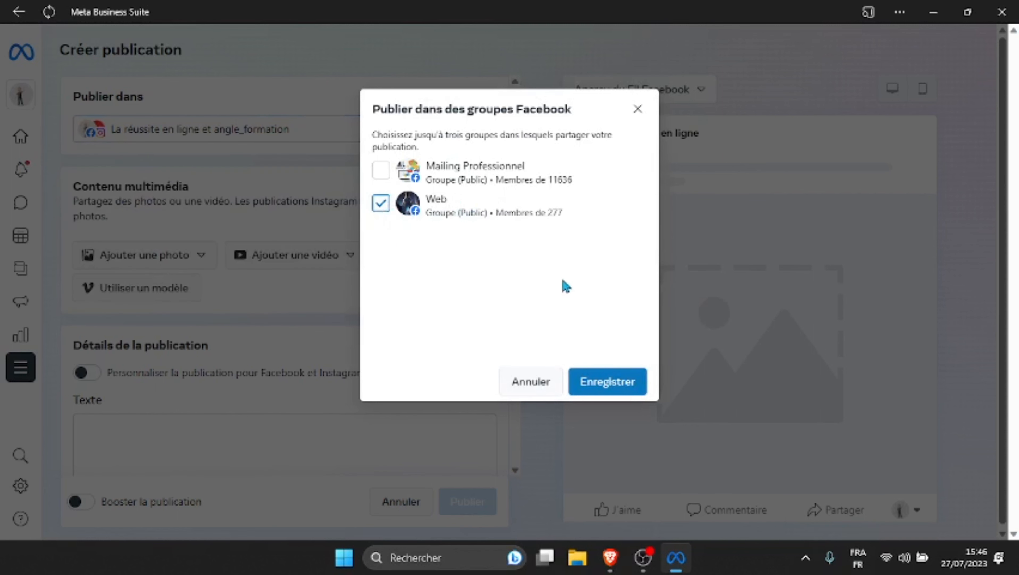
left_click(607, 382)
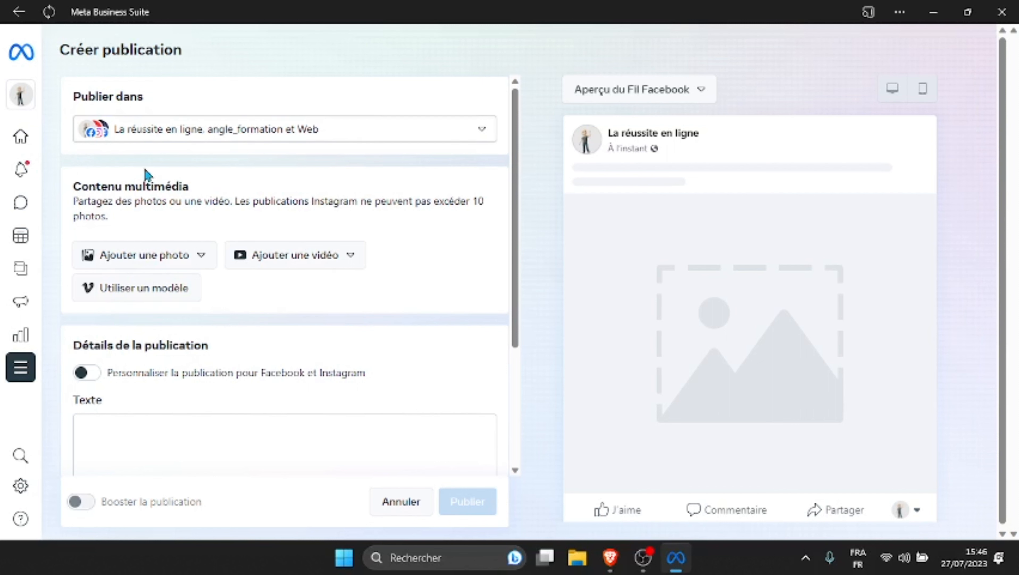
- Add the Magasin connecté image from the computer's Bureau folder to the publication
left_click(152, 261)
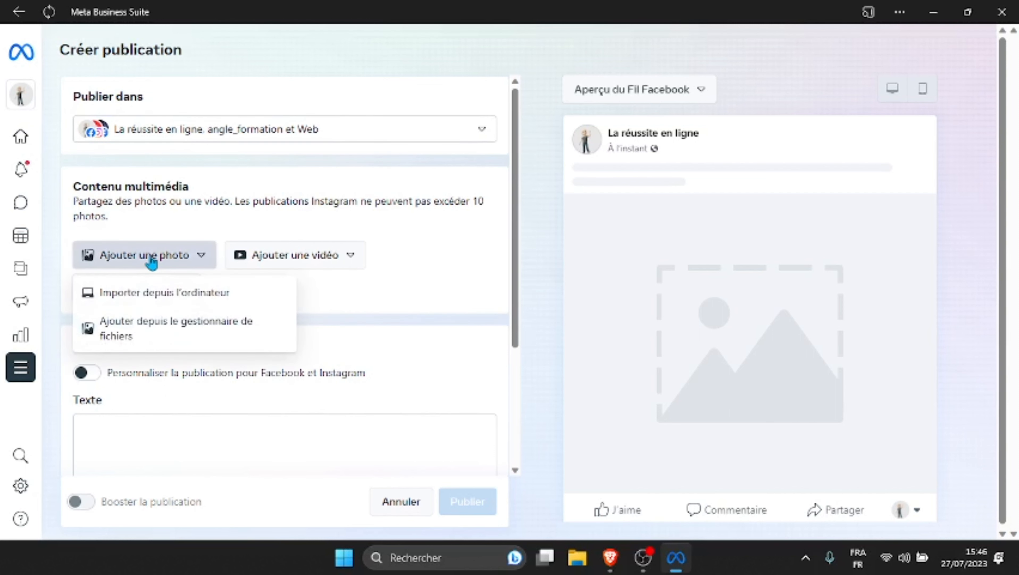
left_click(143, 297)
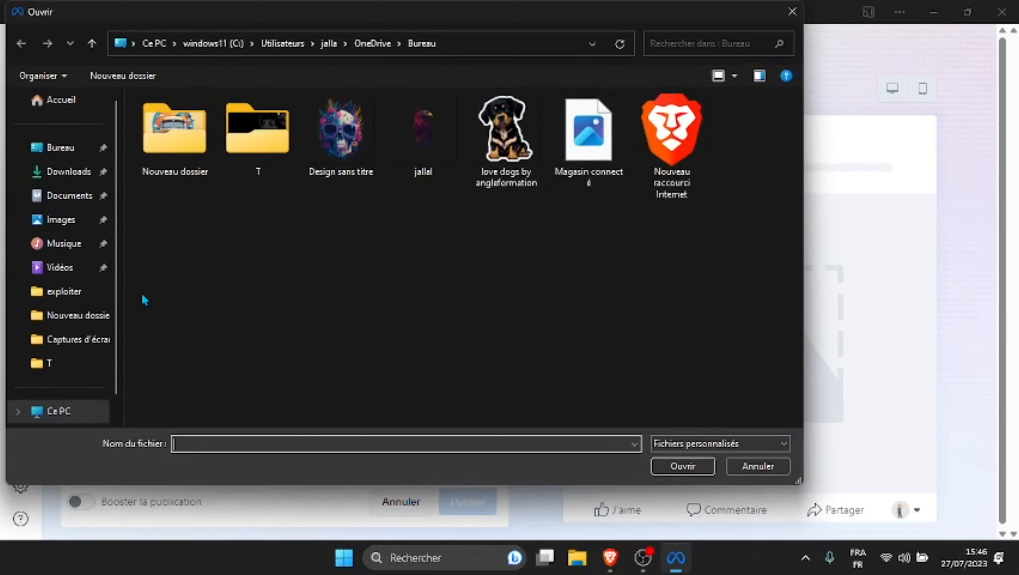
left_click(73, 155)
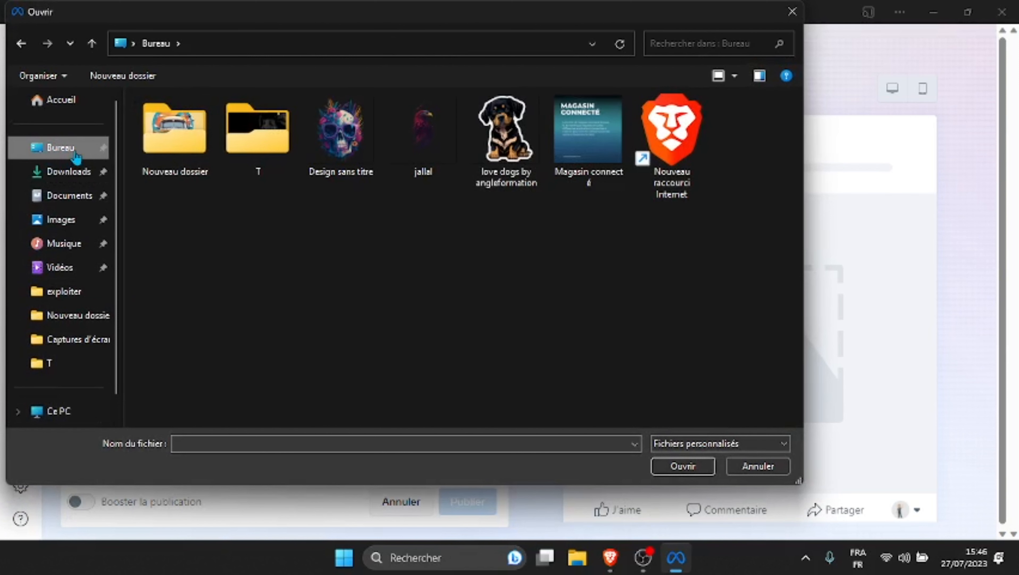
left_click(598, 146)
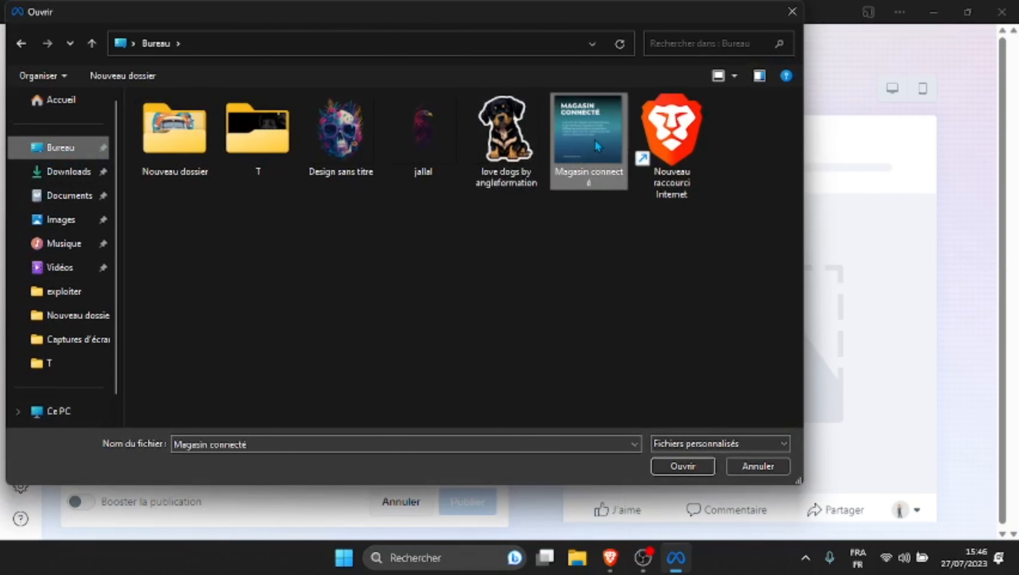
left_click(684, 466)
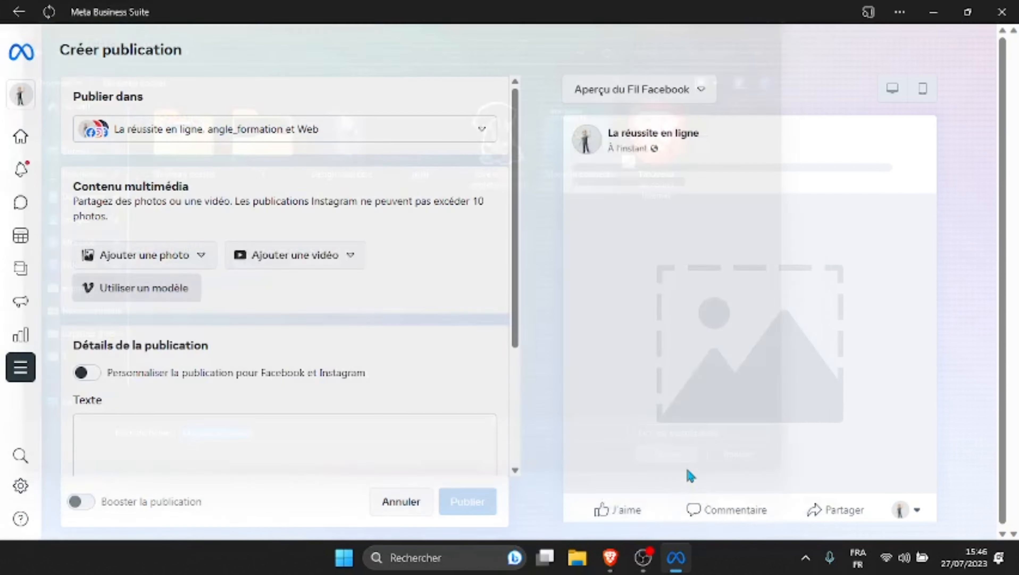
- Switch the publication to scheduled and set both the Facebook and Instagram dates to 28 juillet 2023
left_click(180, 439)
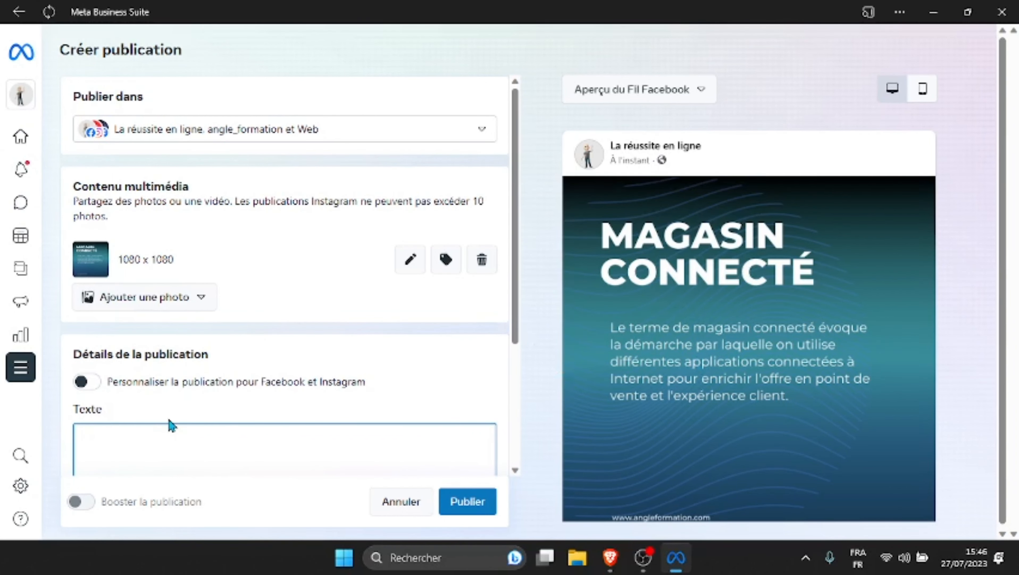
scroll(171, 424, "down", 1)
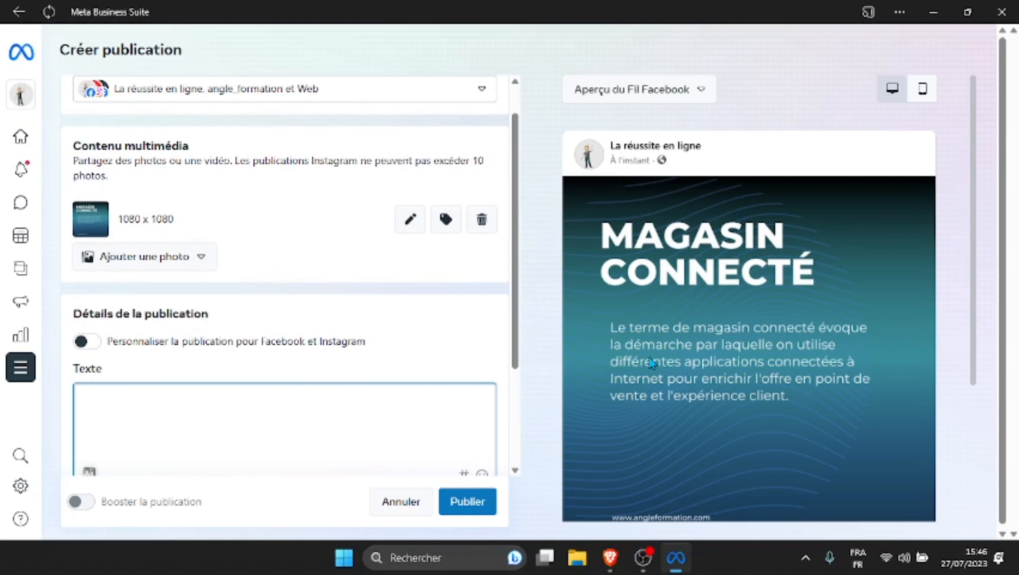
left_click_drag(519, 275, 518, 365)
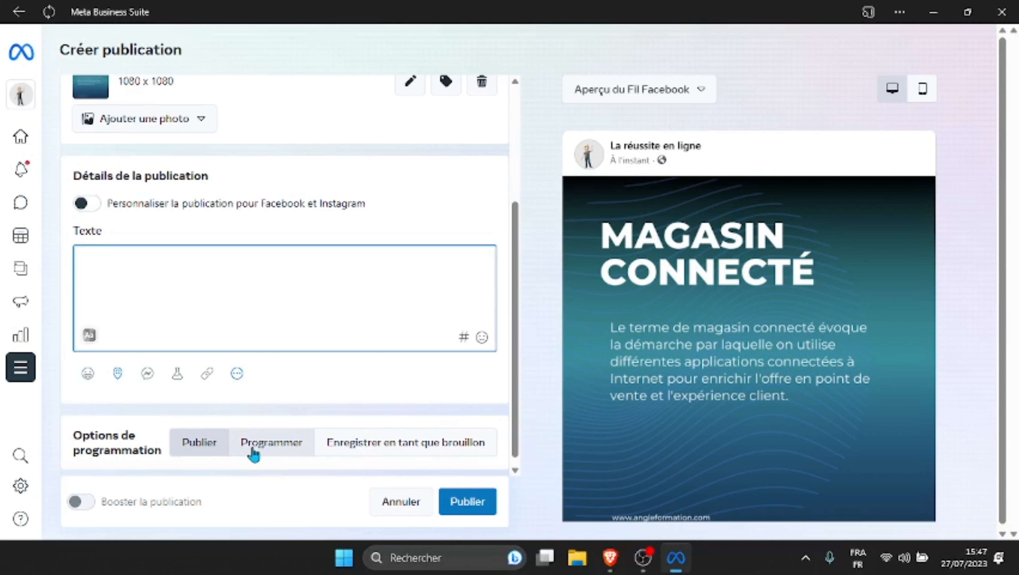
left_click(275, 454)
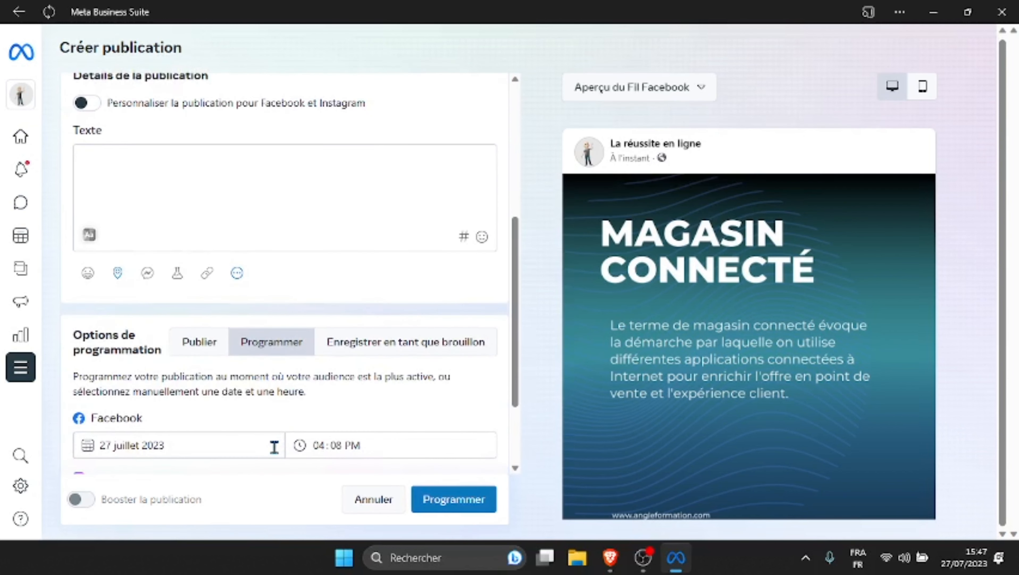
scroll(296, 348, "down", 2)
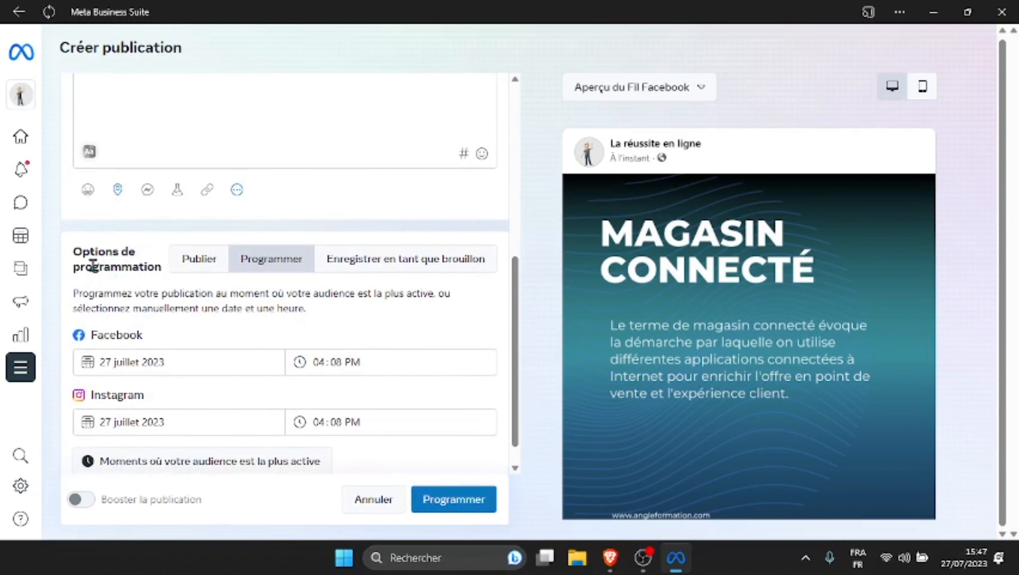
scroll(519, 310, "down", 1)
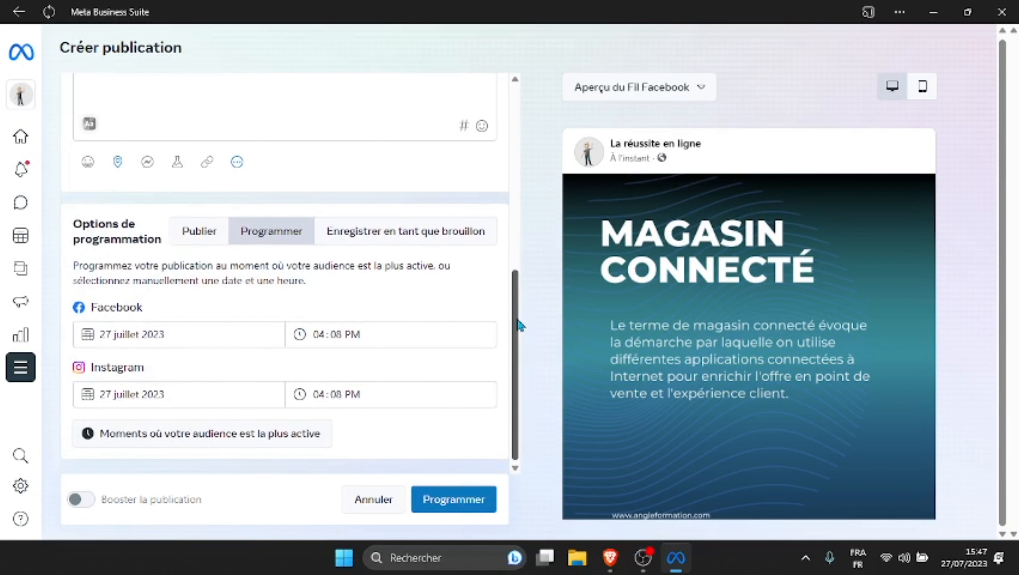
left_click(139, 337)
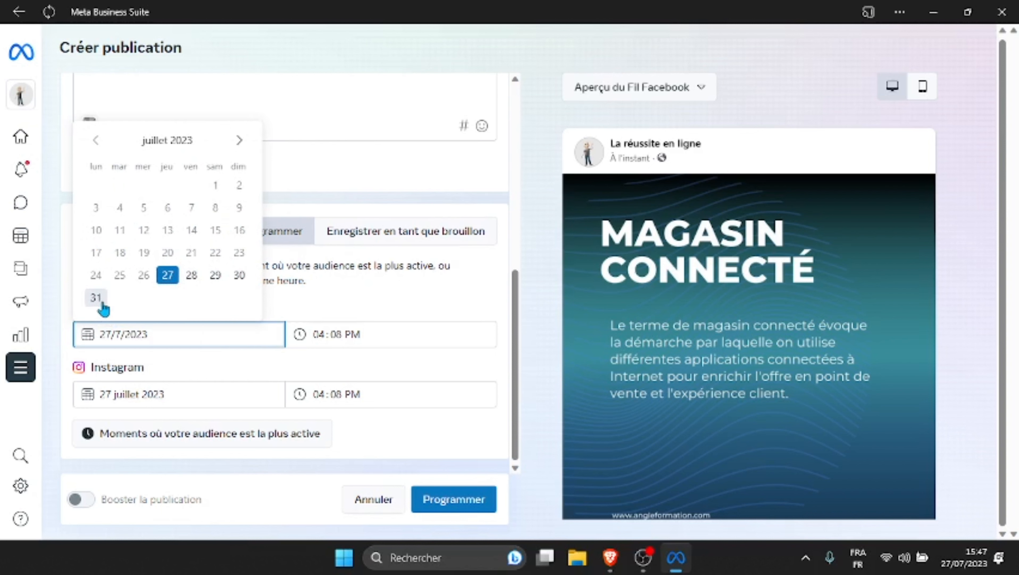
left_click(189, 277)
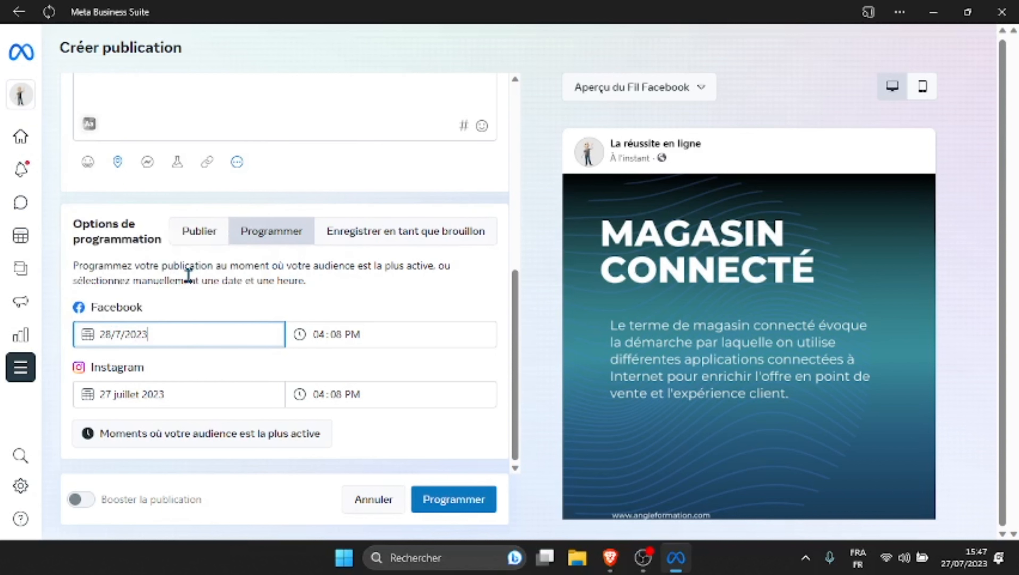
left_click(140, 394)
left_click(191, 334)
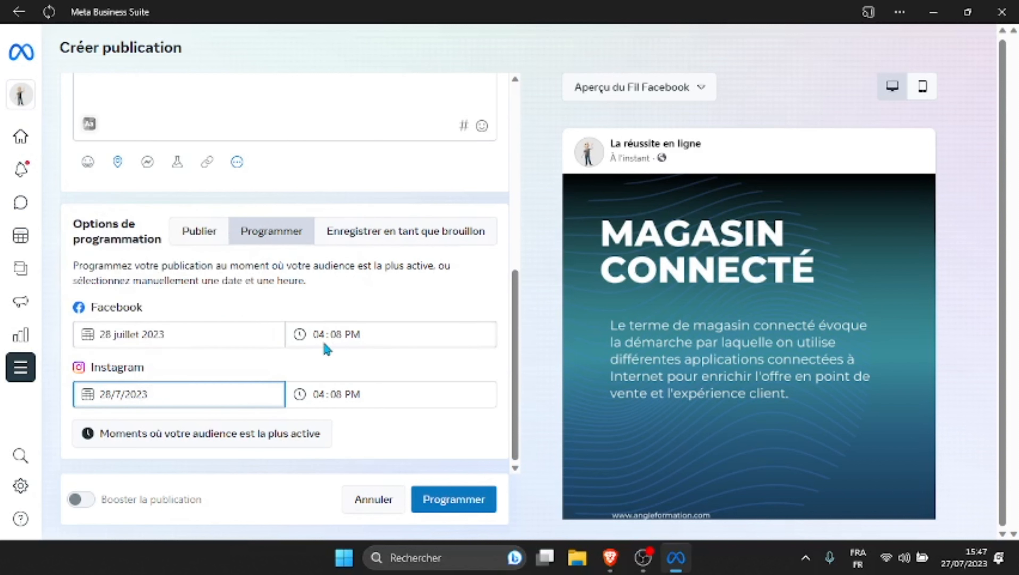
- Set the Facebook and Instagram times to 09:00 AM and schedule the publication without boosting it
left_click(318, 334)
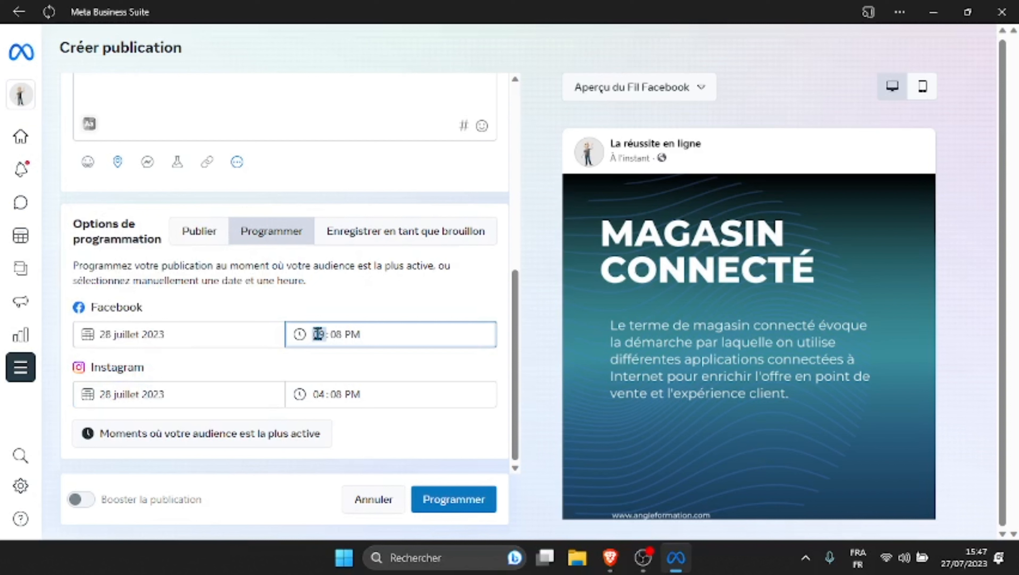
left_click(334, 334)
type("00")
left_click(318, 394)
type("09 : ")
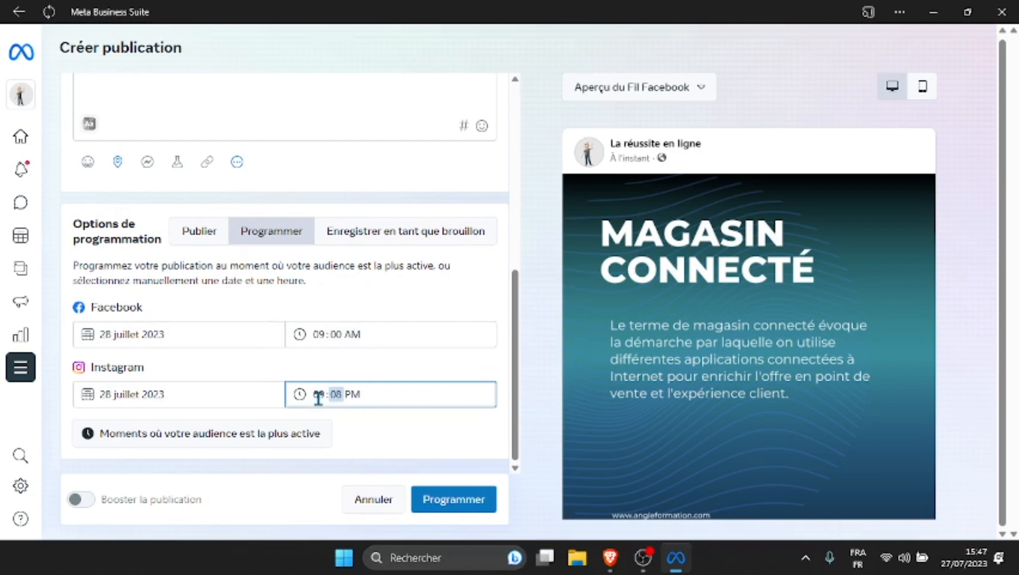
type("00")
left_click(452, 506)
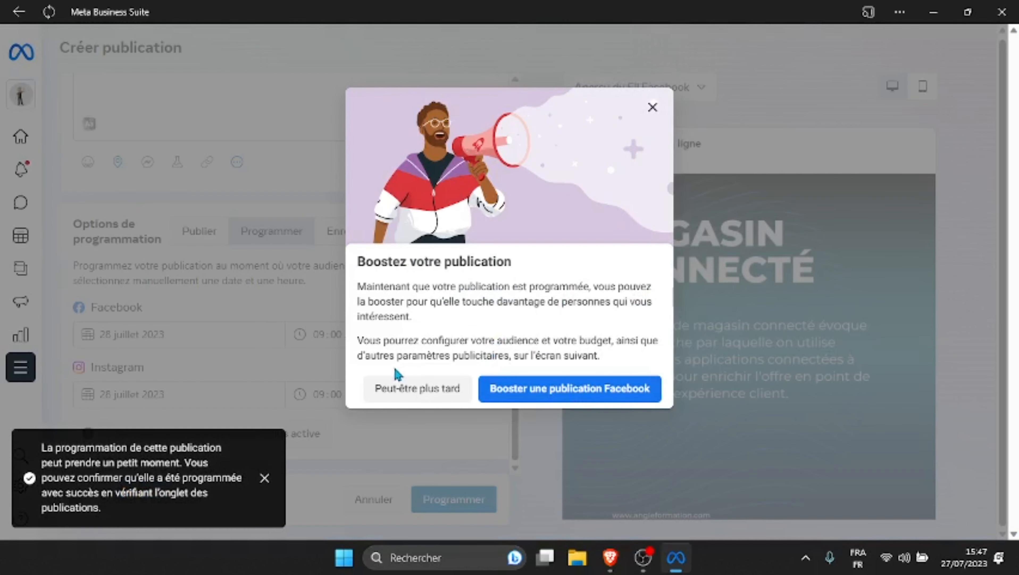
left_click(394, 392)
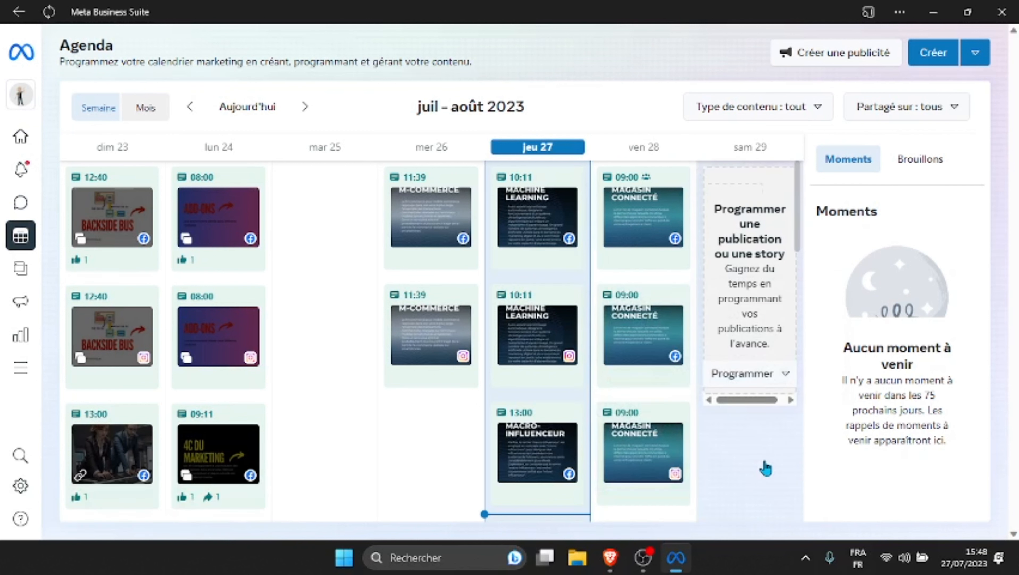
- Create a reel shared to La réussite en ligne and angle_formation, and add the reels.mp4 video to it
left_click(977, 53)
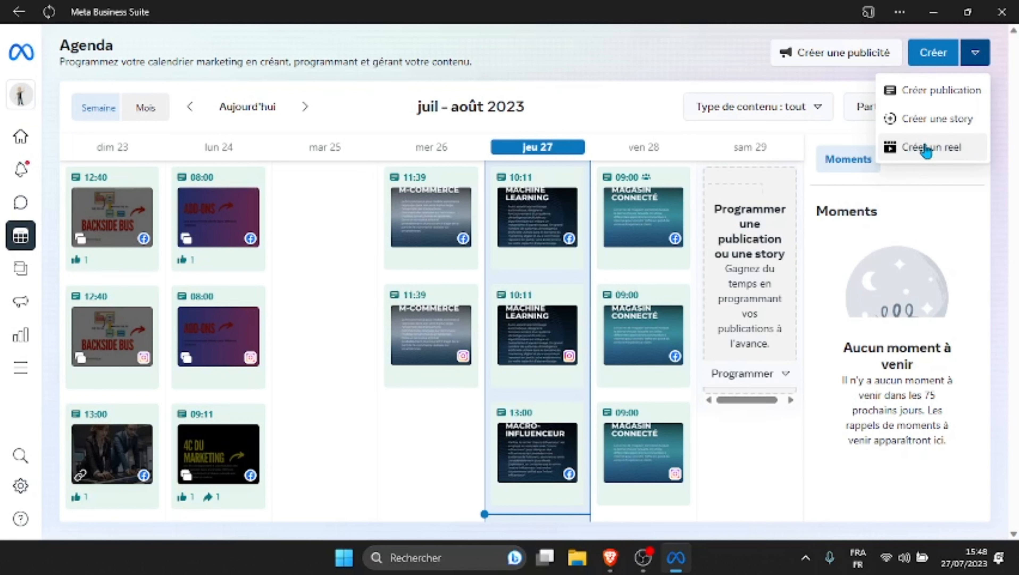
left_click(942, 154)
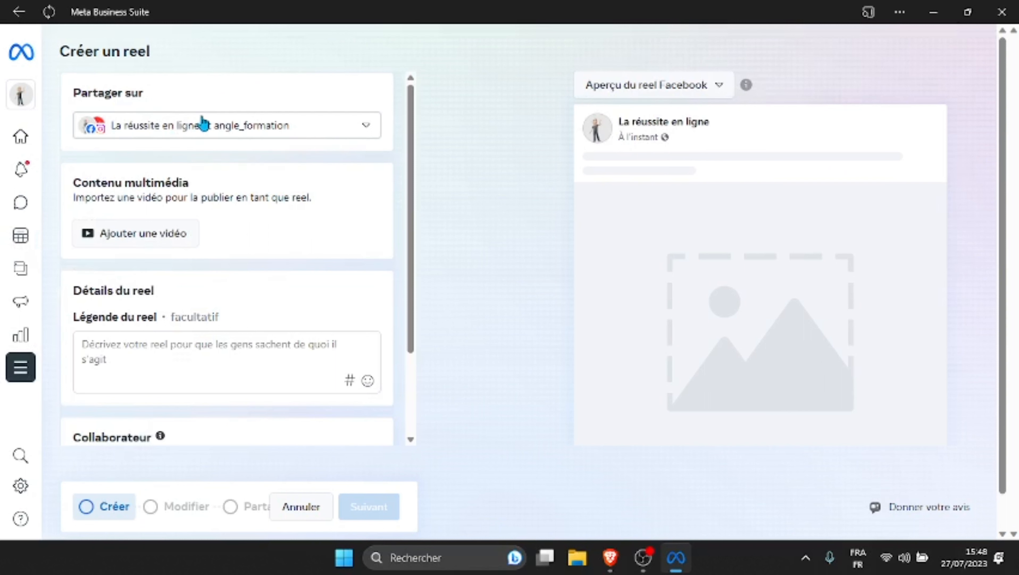
left_click(203, 125)
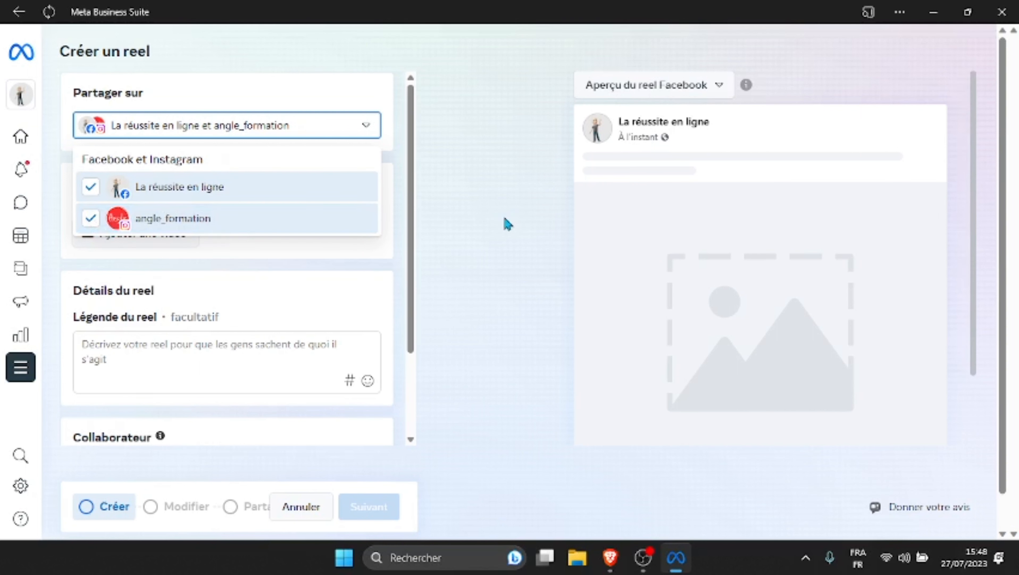
left_click(476, 227)
left_click(166, 236)
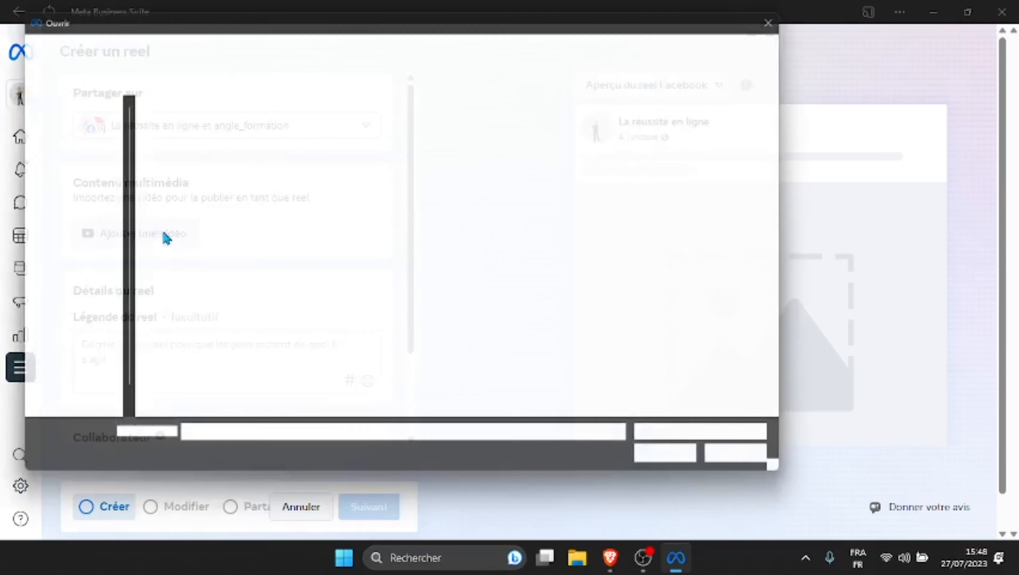
double_click(434, 138)
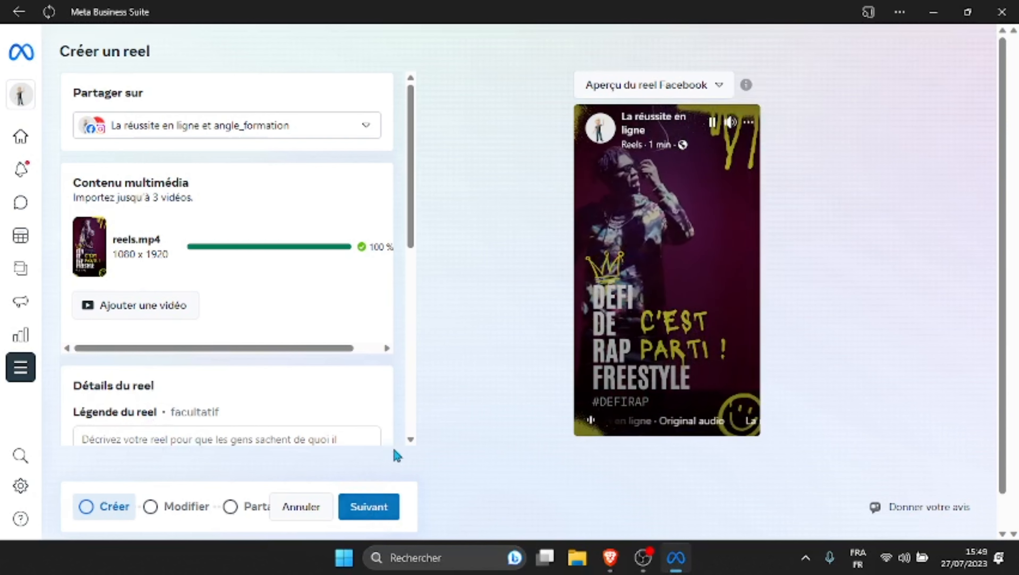
- Choose the fourth suggested thumbnail for the reel and continue to the Modifier stage
left_click_drag(412, 220, 412, 372)
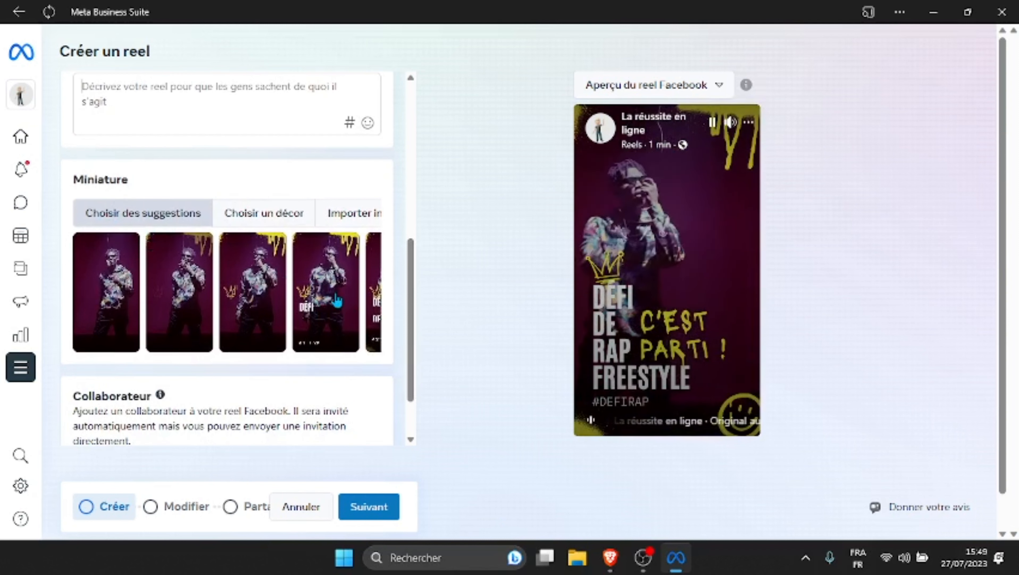
left_click(322, 307)
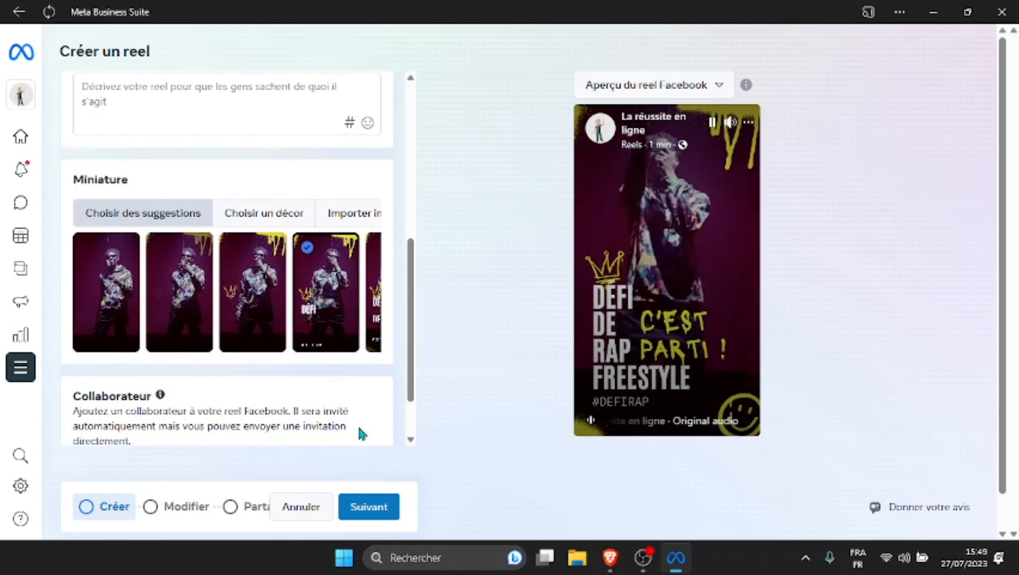
left_click(364, 506)
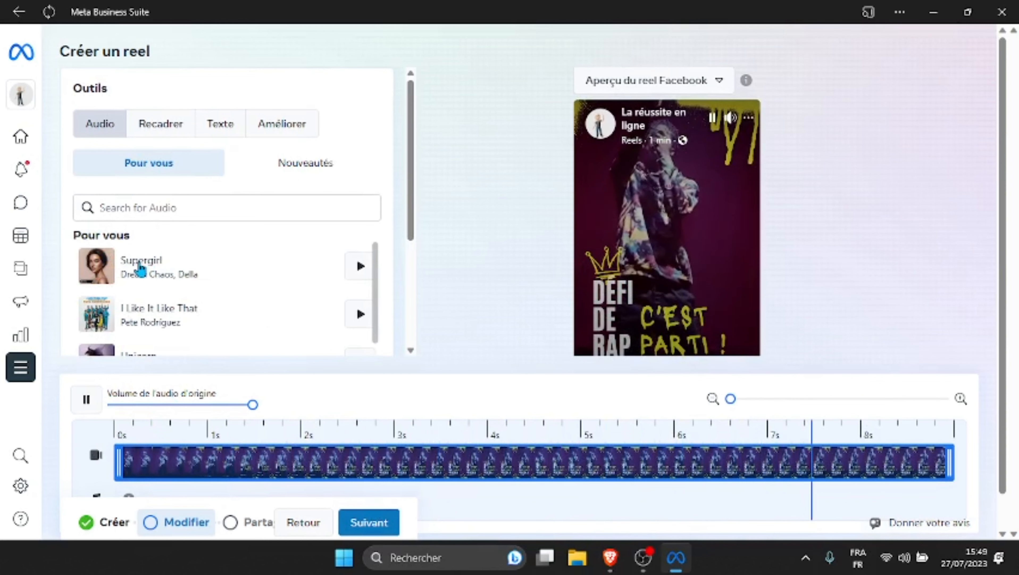
- Add the Supergirl track by Dream Chaos, Della to the reel and continue to the sharing stage
left_click(140, 269)
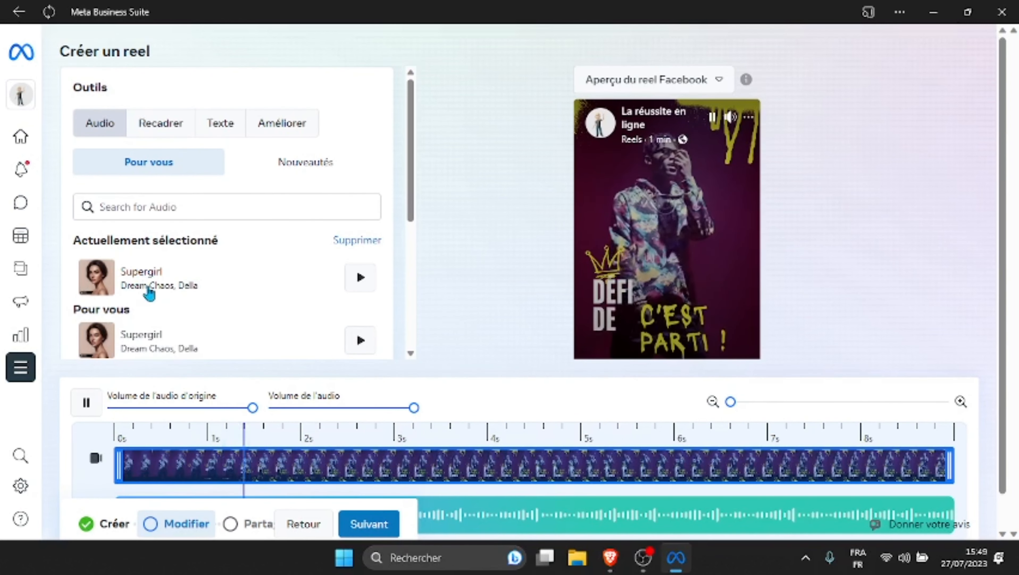
left_click(86, 402)
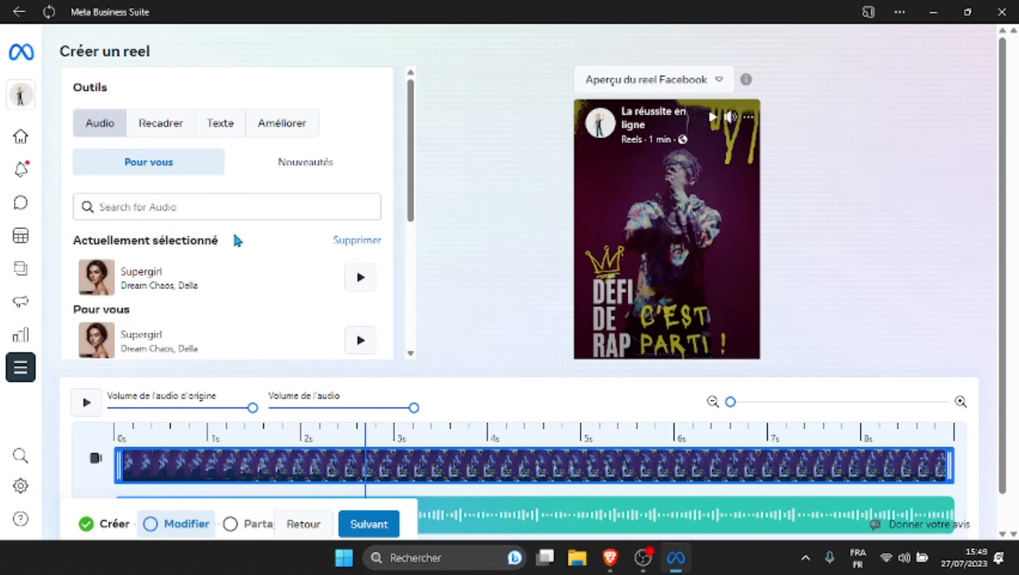
left_click_drag(412, 166, 405, 362)
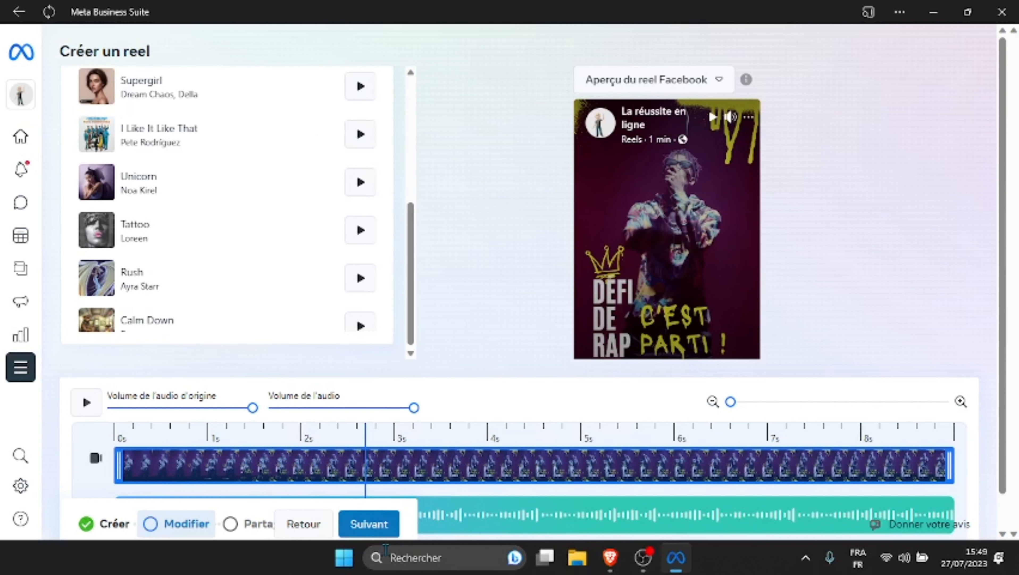
left_click(368, 523)
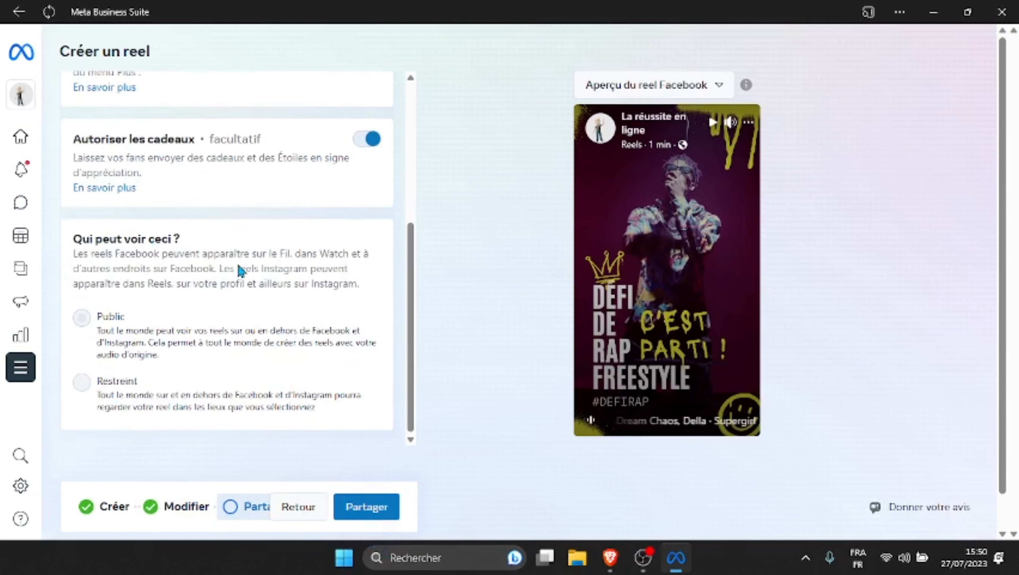
- Schedule the reel for 28 juillet 2023, keeping the proposed time of 04:09 PM
scroll(239, 265, "up", 5)
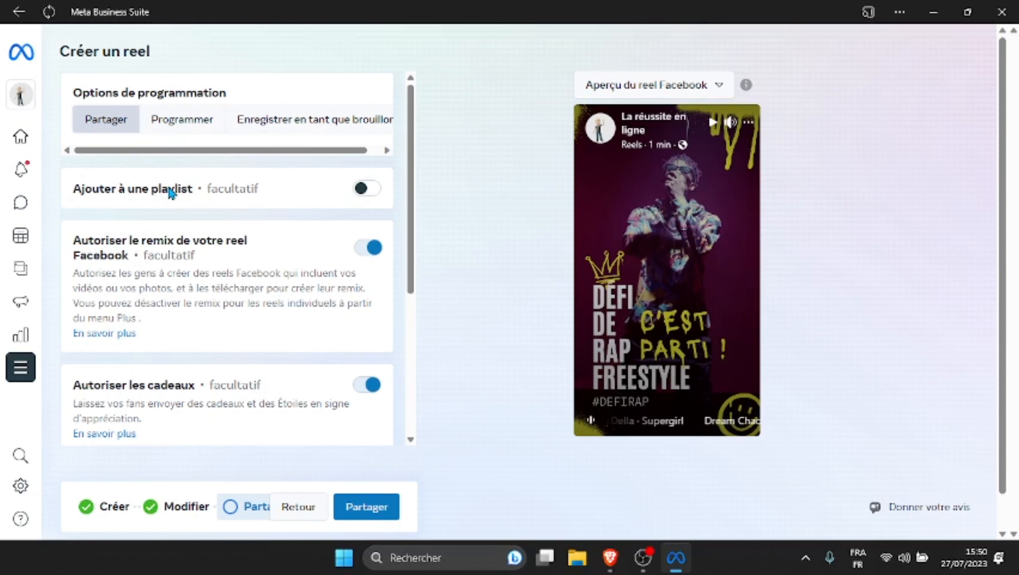
left_click(196, 125)
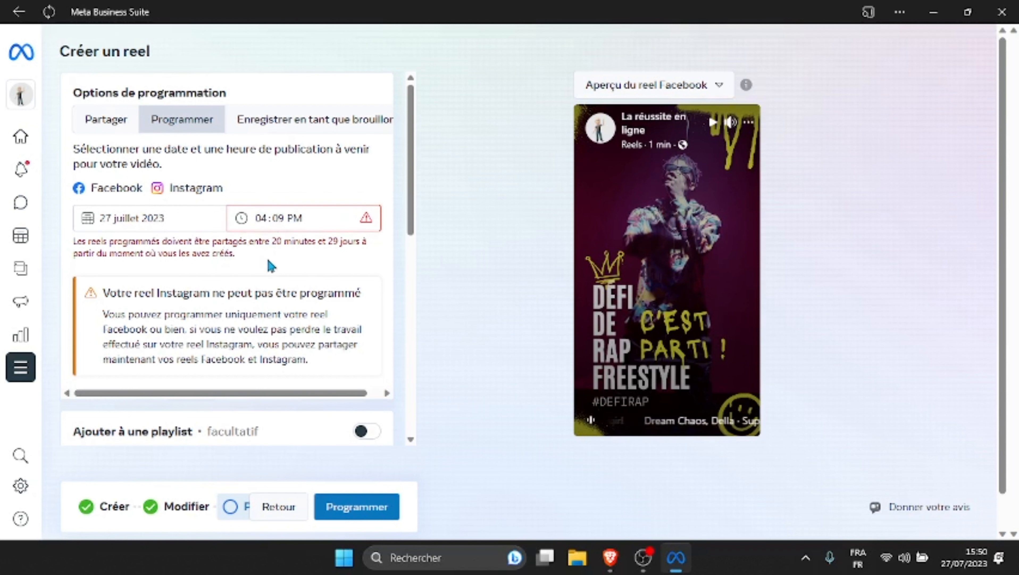
left_click(128, 218)
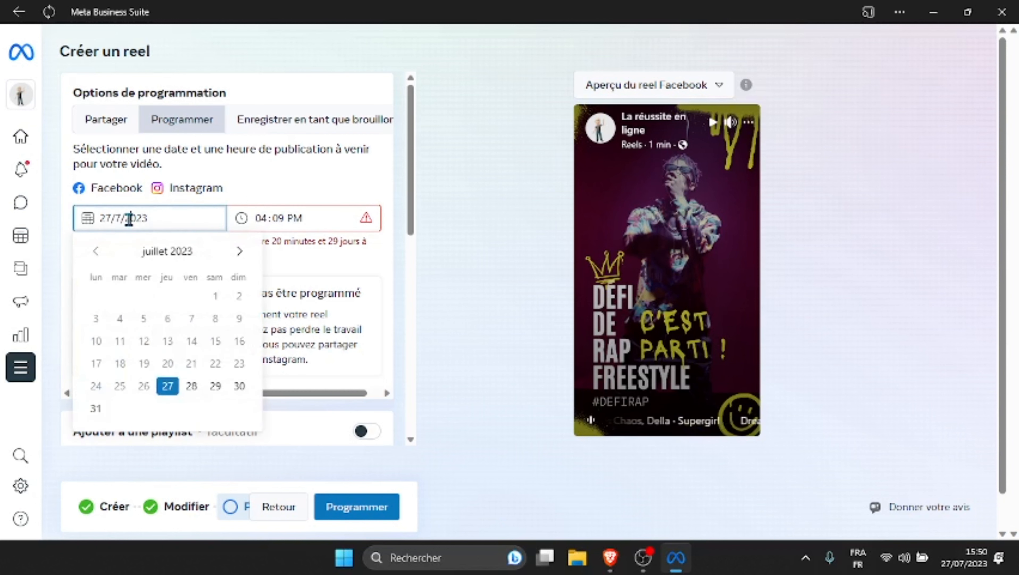
left_click(194, 388)
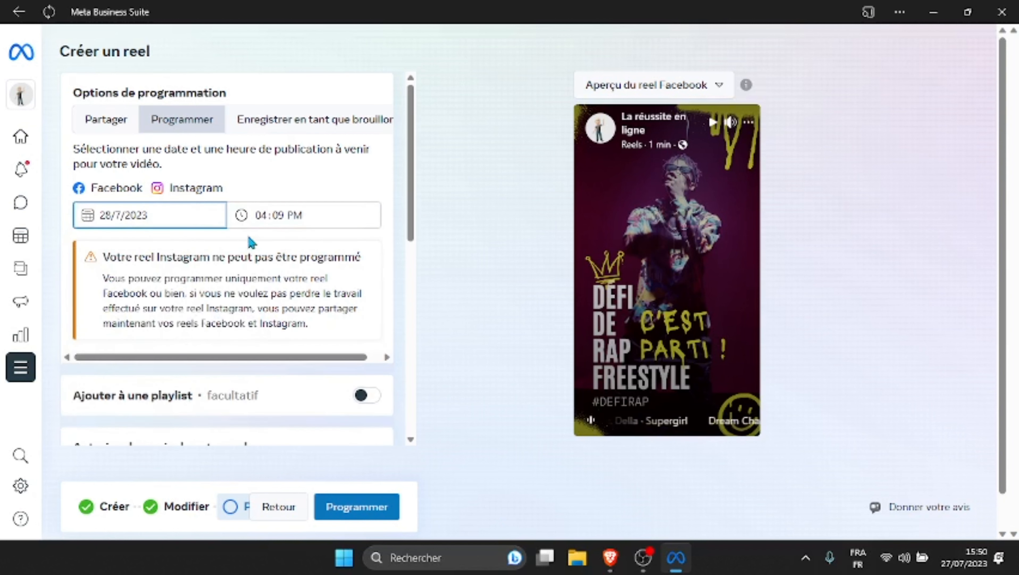
left_click(262, 219)
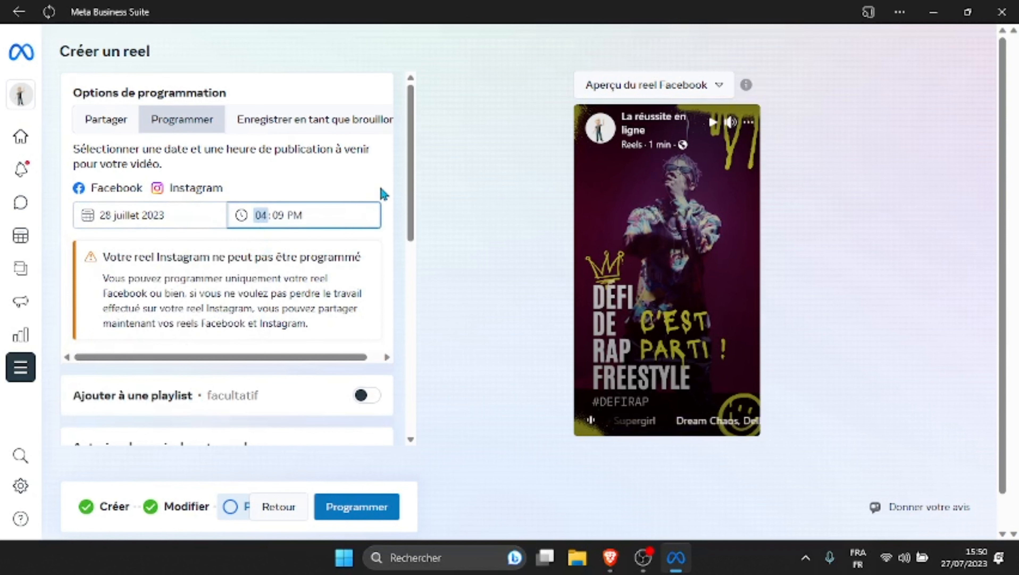
left_click_drag(412, 164, 414, 265)
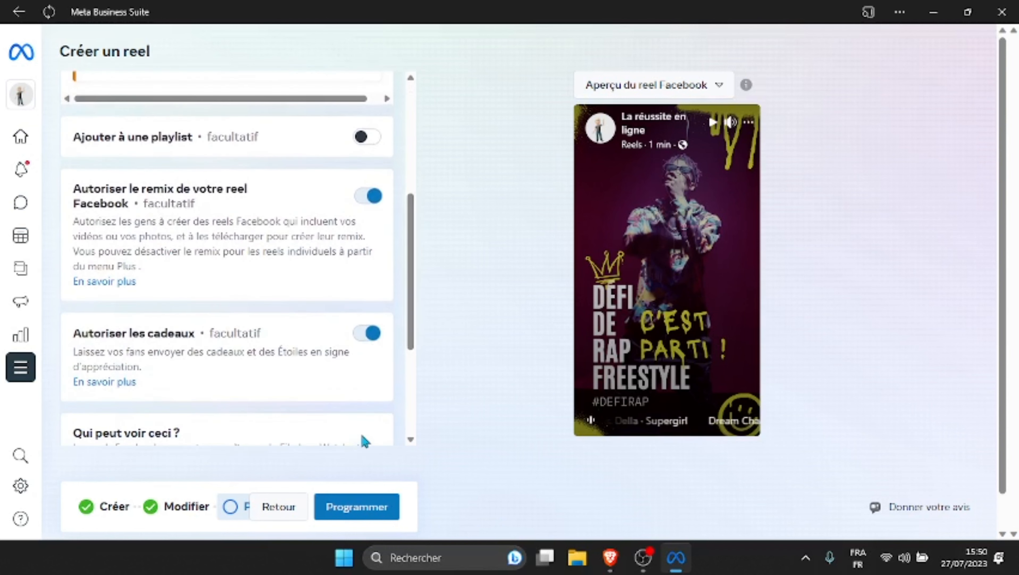
left_click(369, 507)
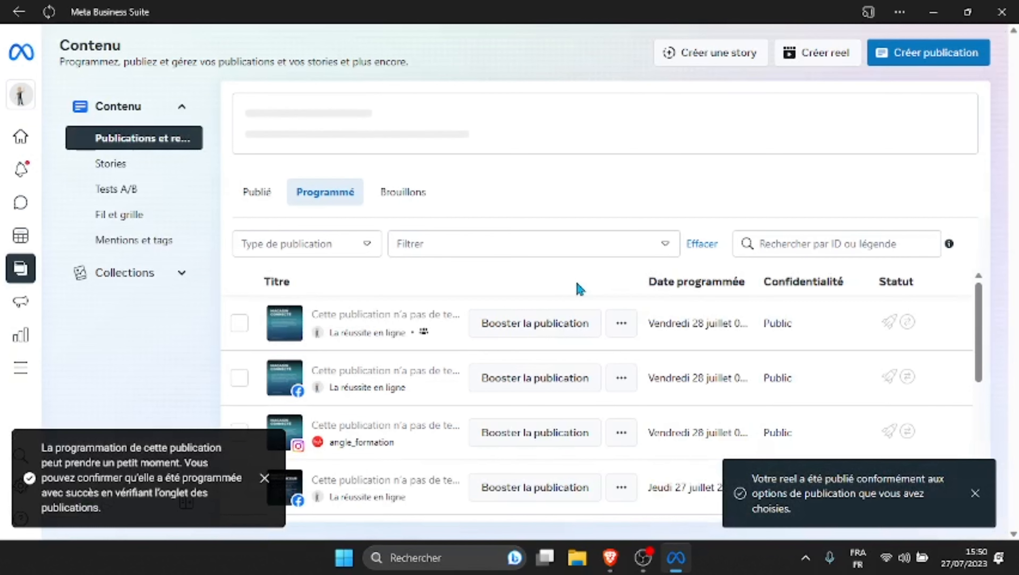
- Open the Agenda and check the publications and the reel planned for Friday 28 July
left_click(51, 241)
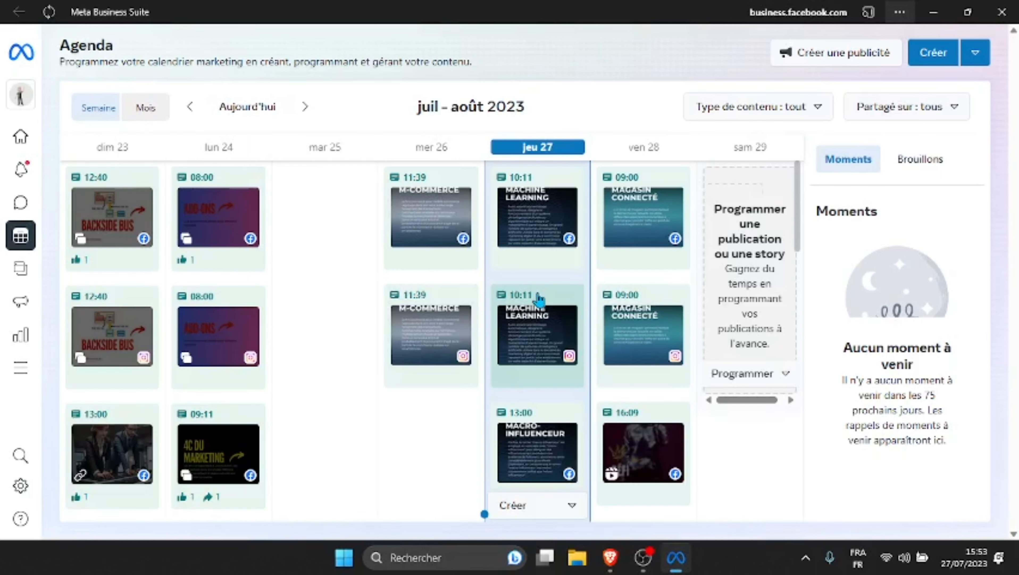
scroll(623, 364, "down", 2)
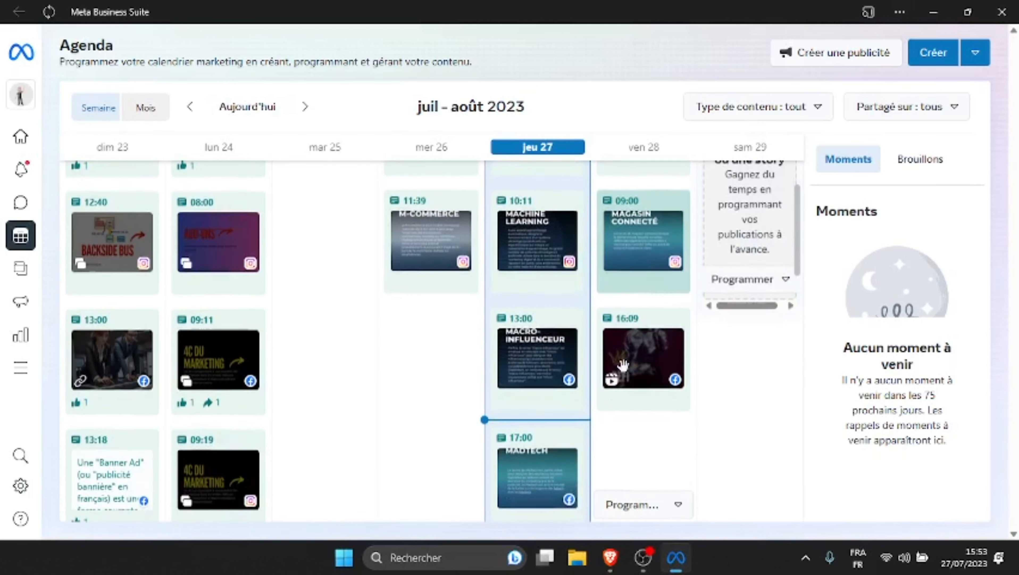
scroll(654, 336, "up", 2)
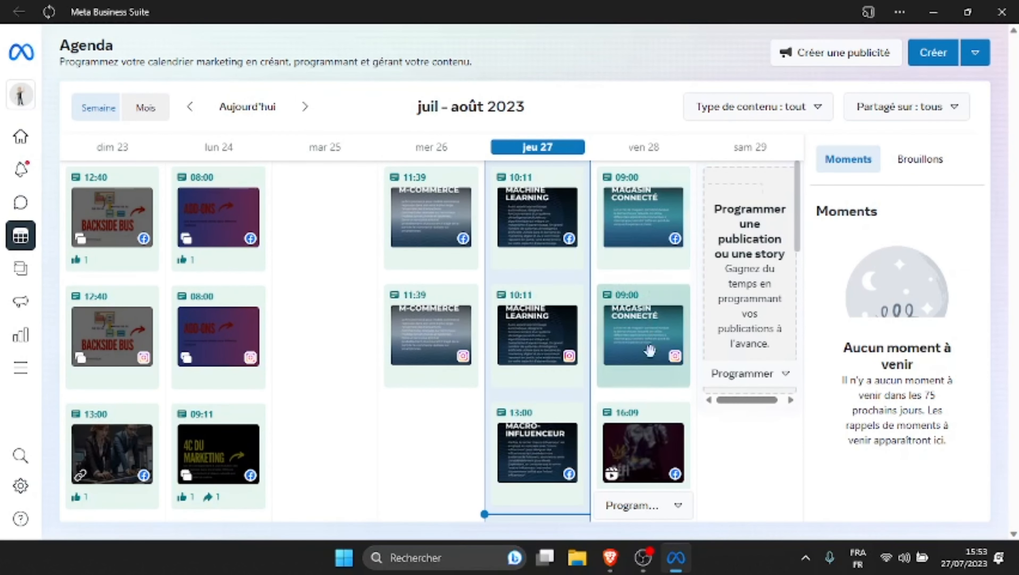
scroll(669, 460, "down", 4)
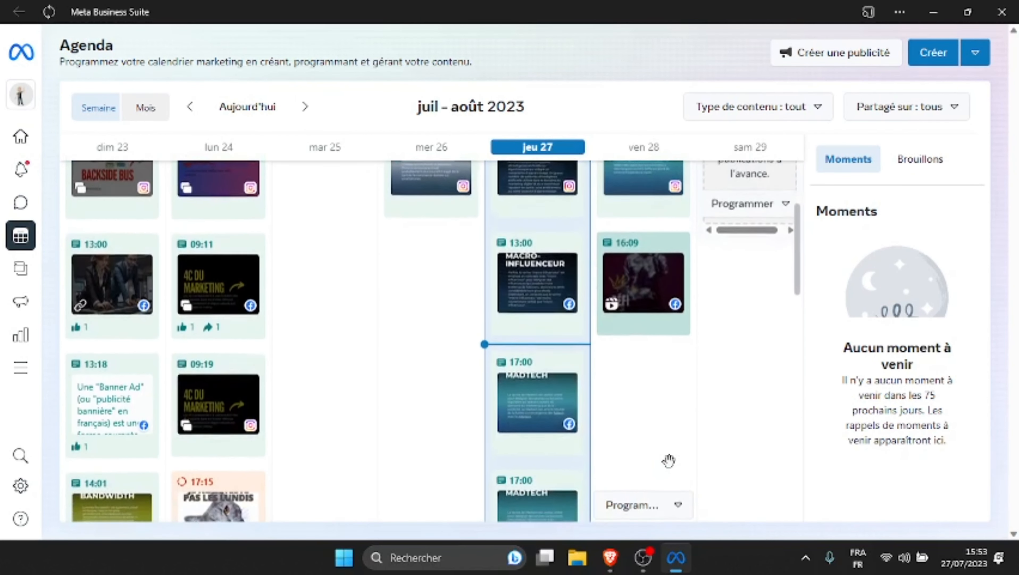
scroll(669, 460, "down", 4)
scroll(671, 467, "up", 5)
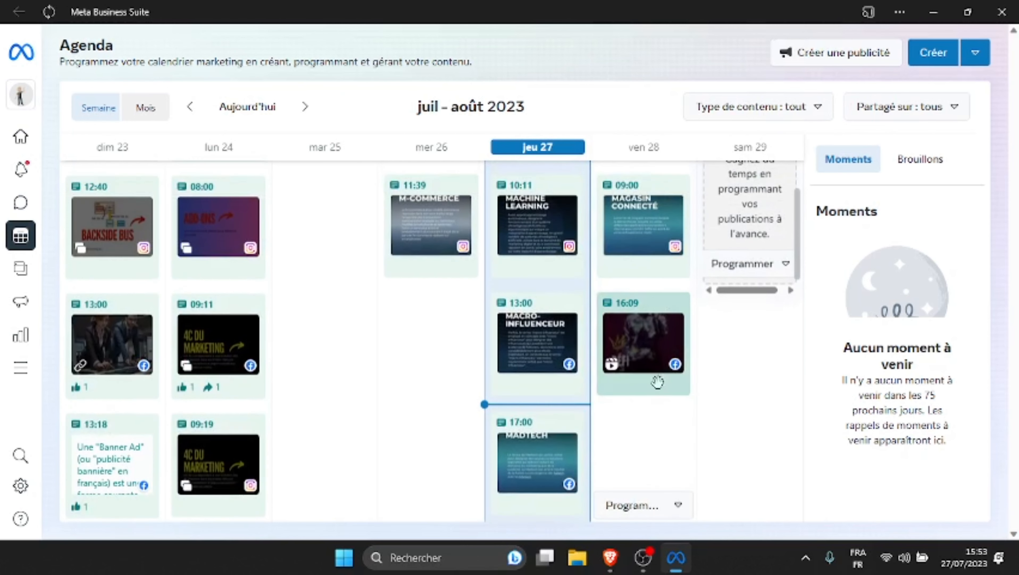